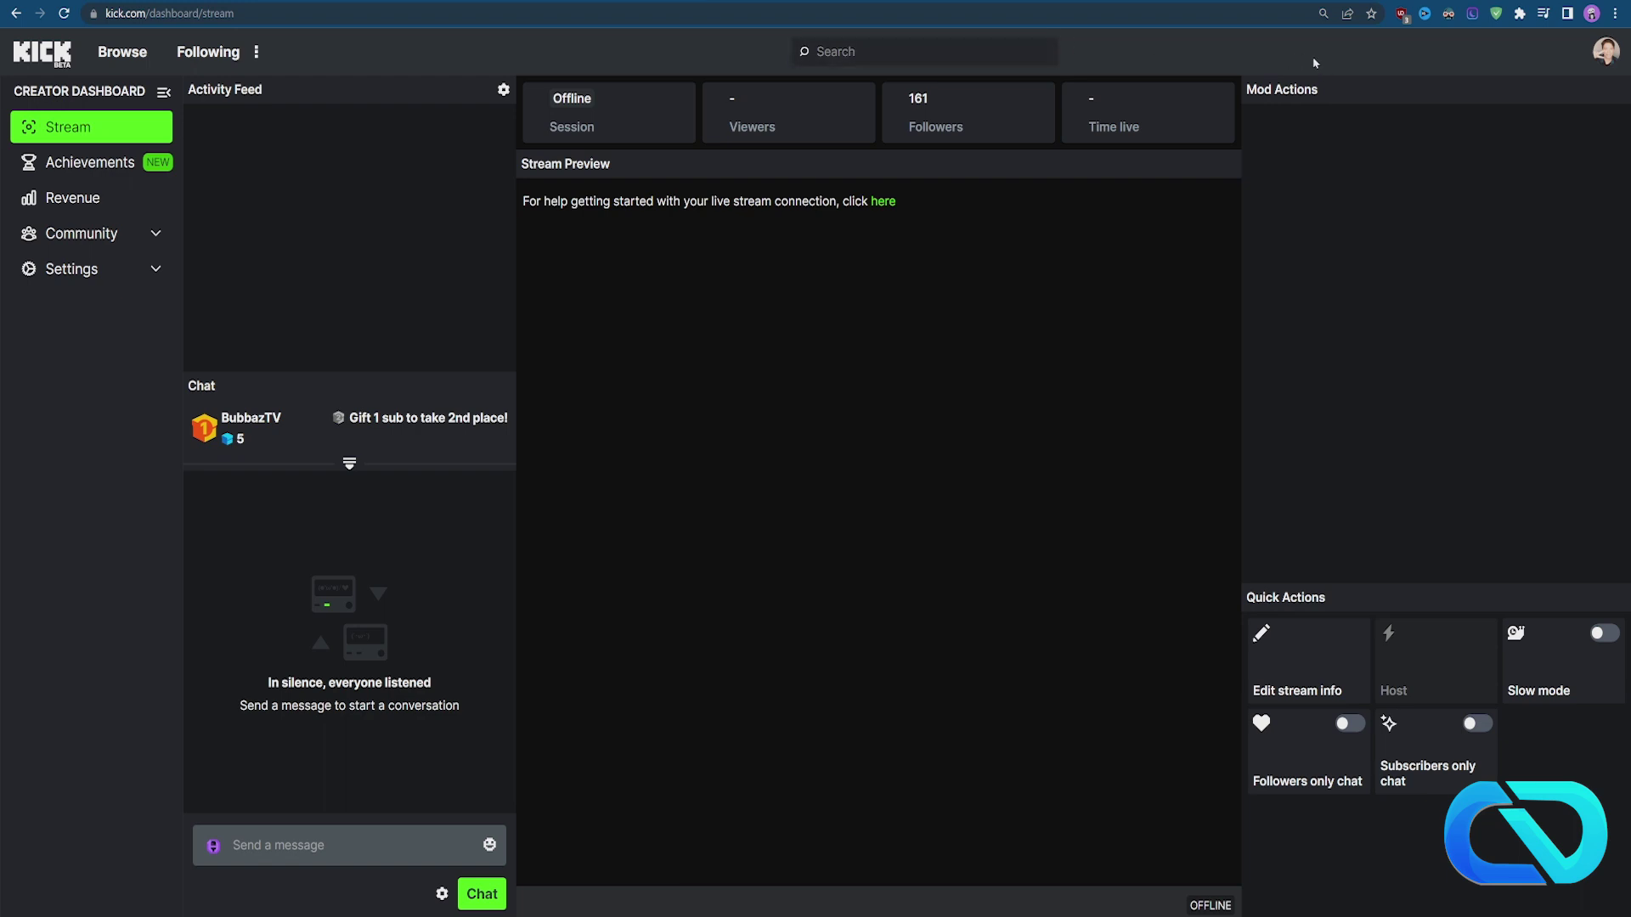
- Open the account menu from the profile avatar on the Kick creator dashboard
{"action": "left_click", "coordinate": [1608, 52]}
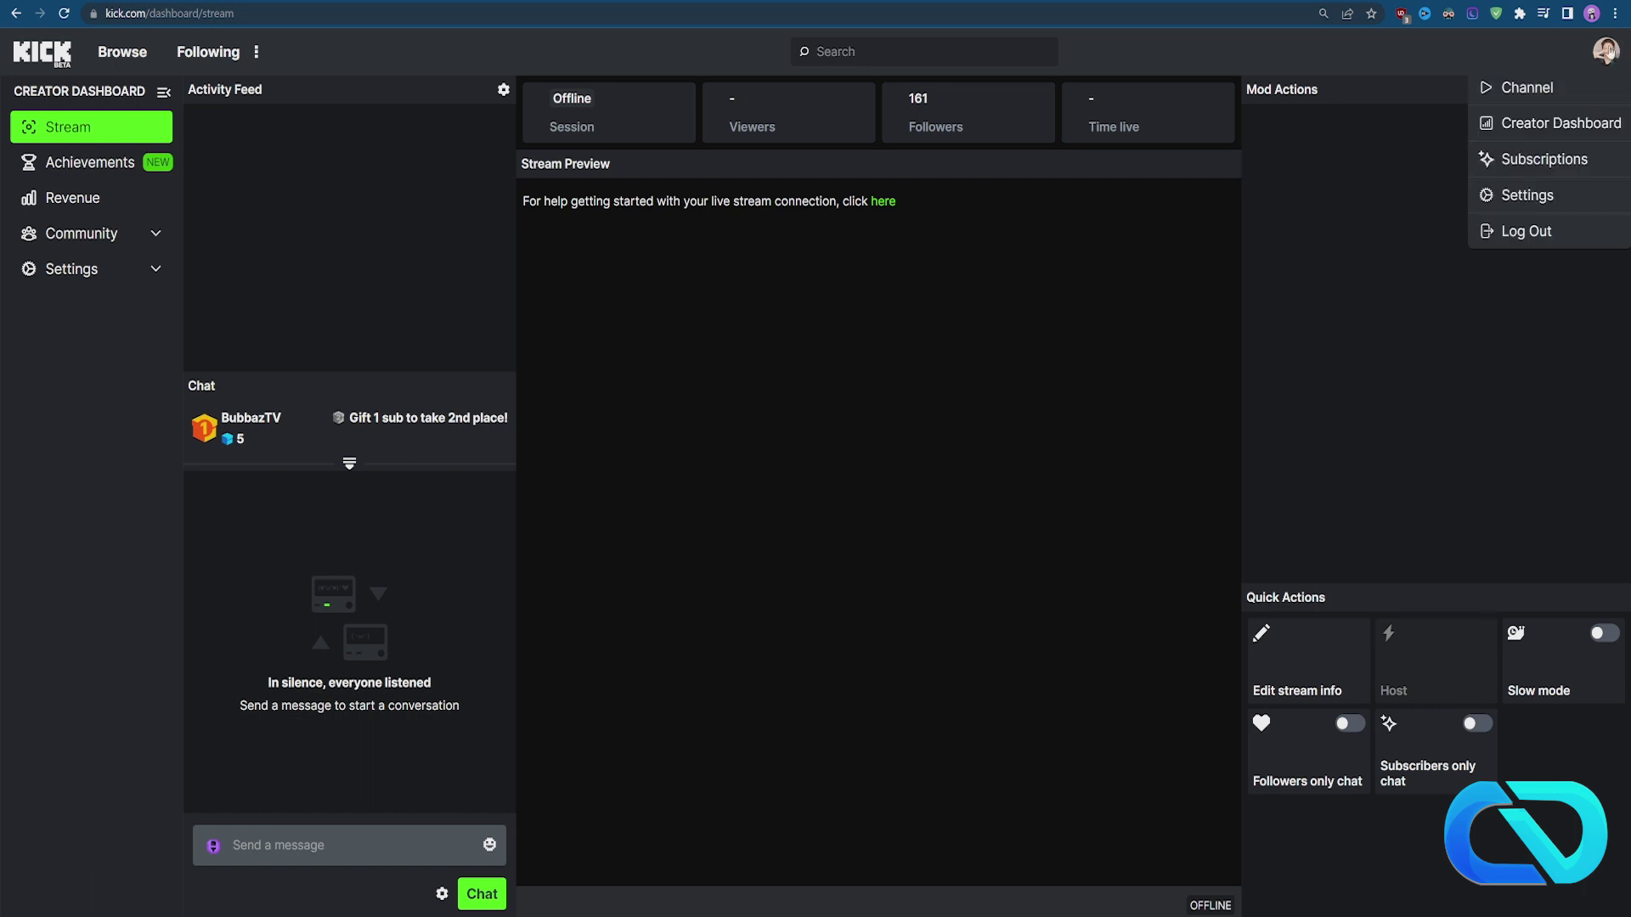
- Open the FORTNITE FUN 7/10 SUBS broadcast from your channel's Videos tab
{"action": "left_click", "coordinate": [1529, 89]}
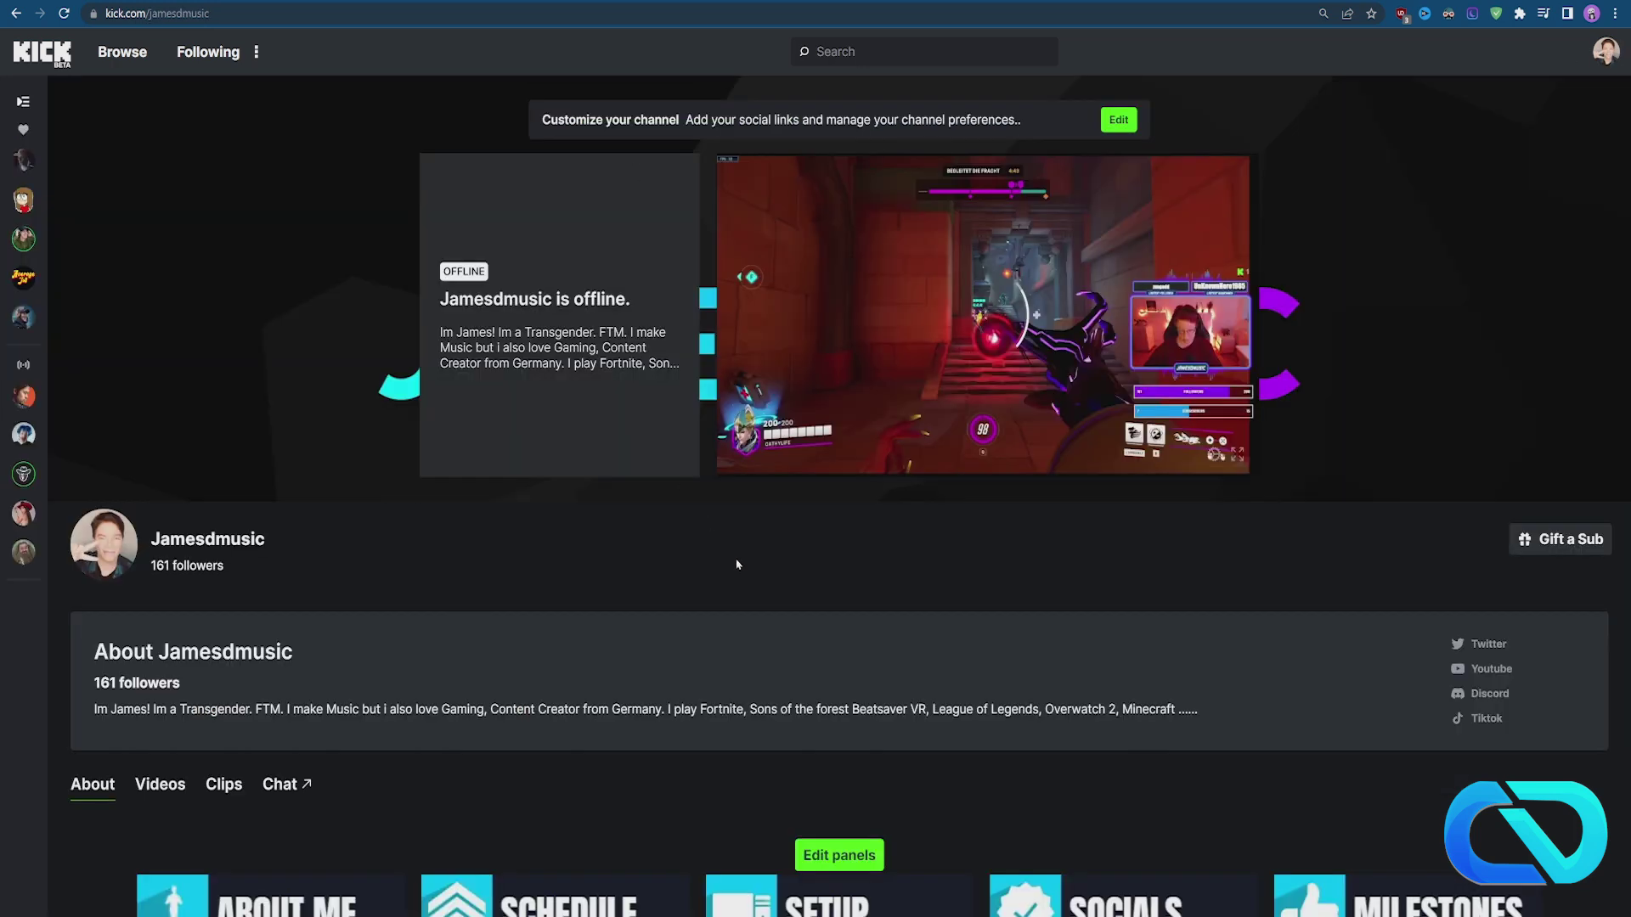
{"action": "scroll", "coordinate": [761, 572], "scroll_direction": "down", "scroll_amount": 5}
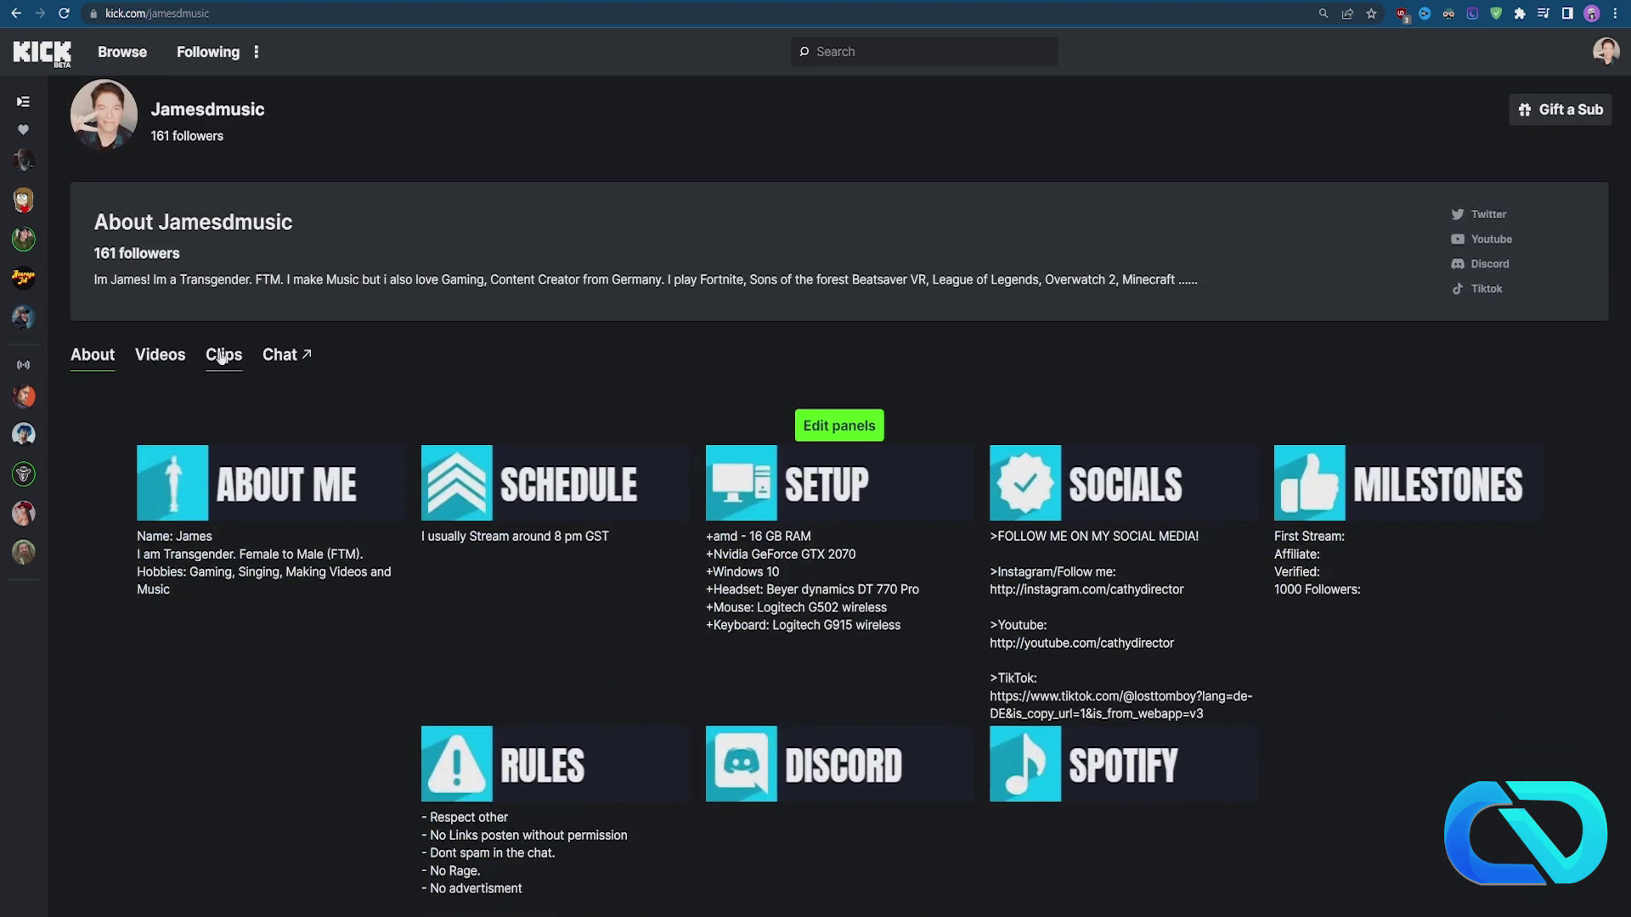
{"action": "left_click", "coordinate": [160, 366]}
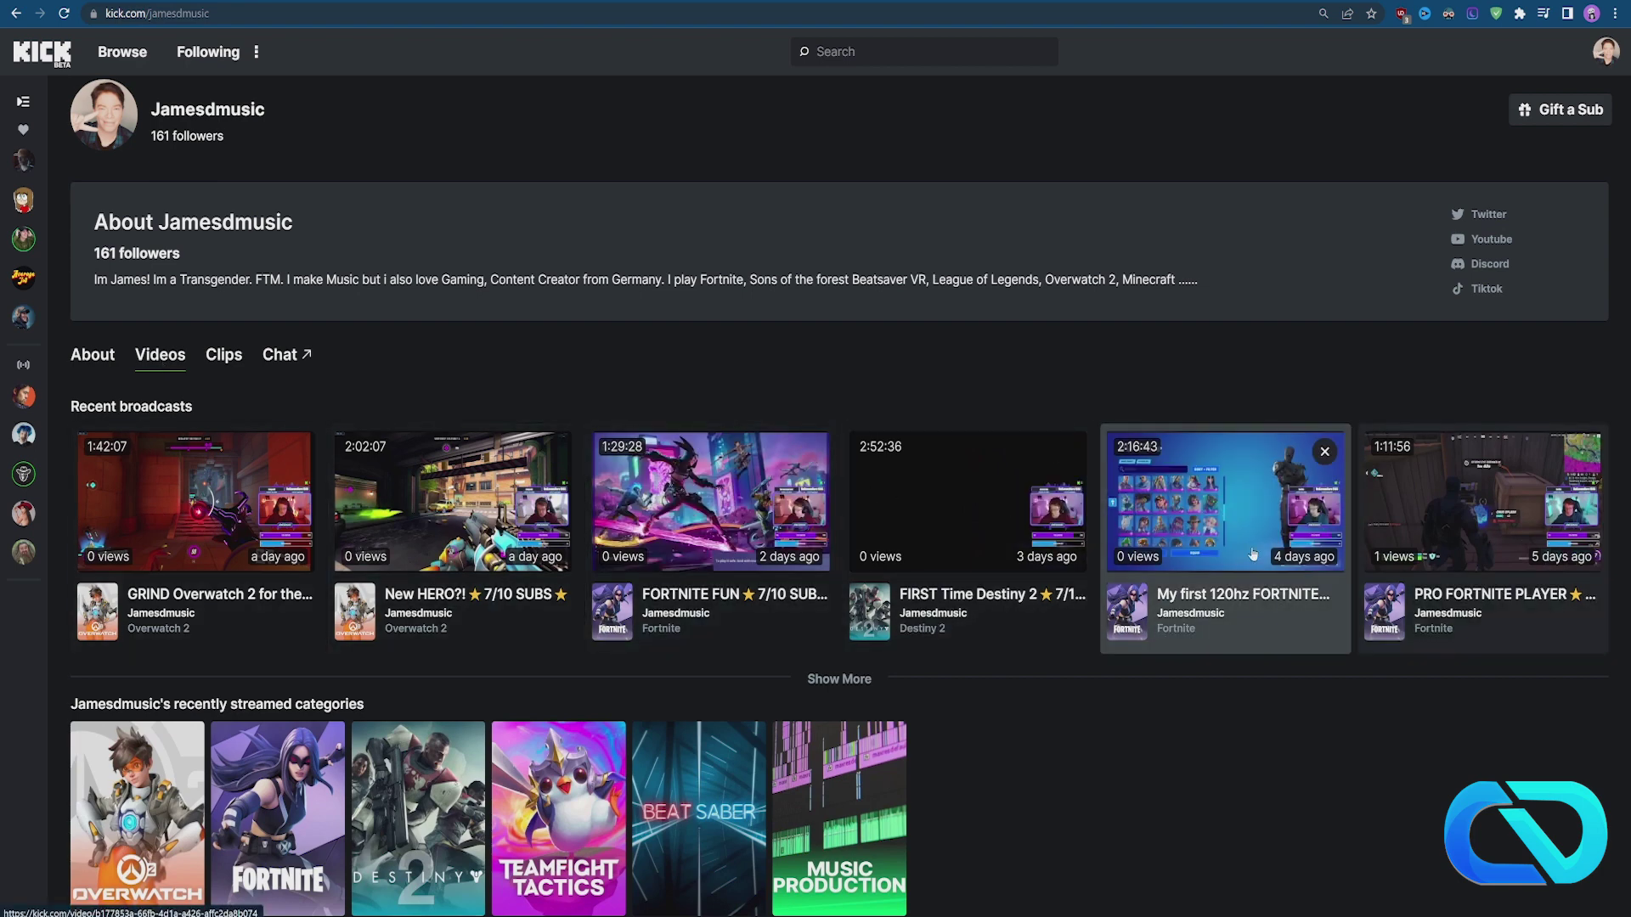
{"action": "left_click", "coordinate": [710, 502]}
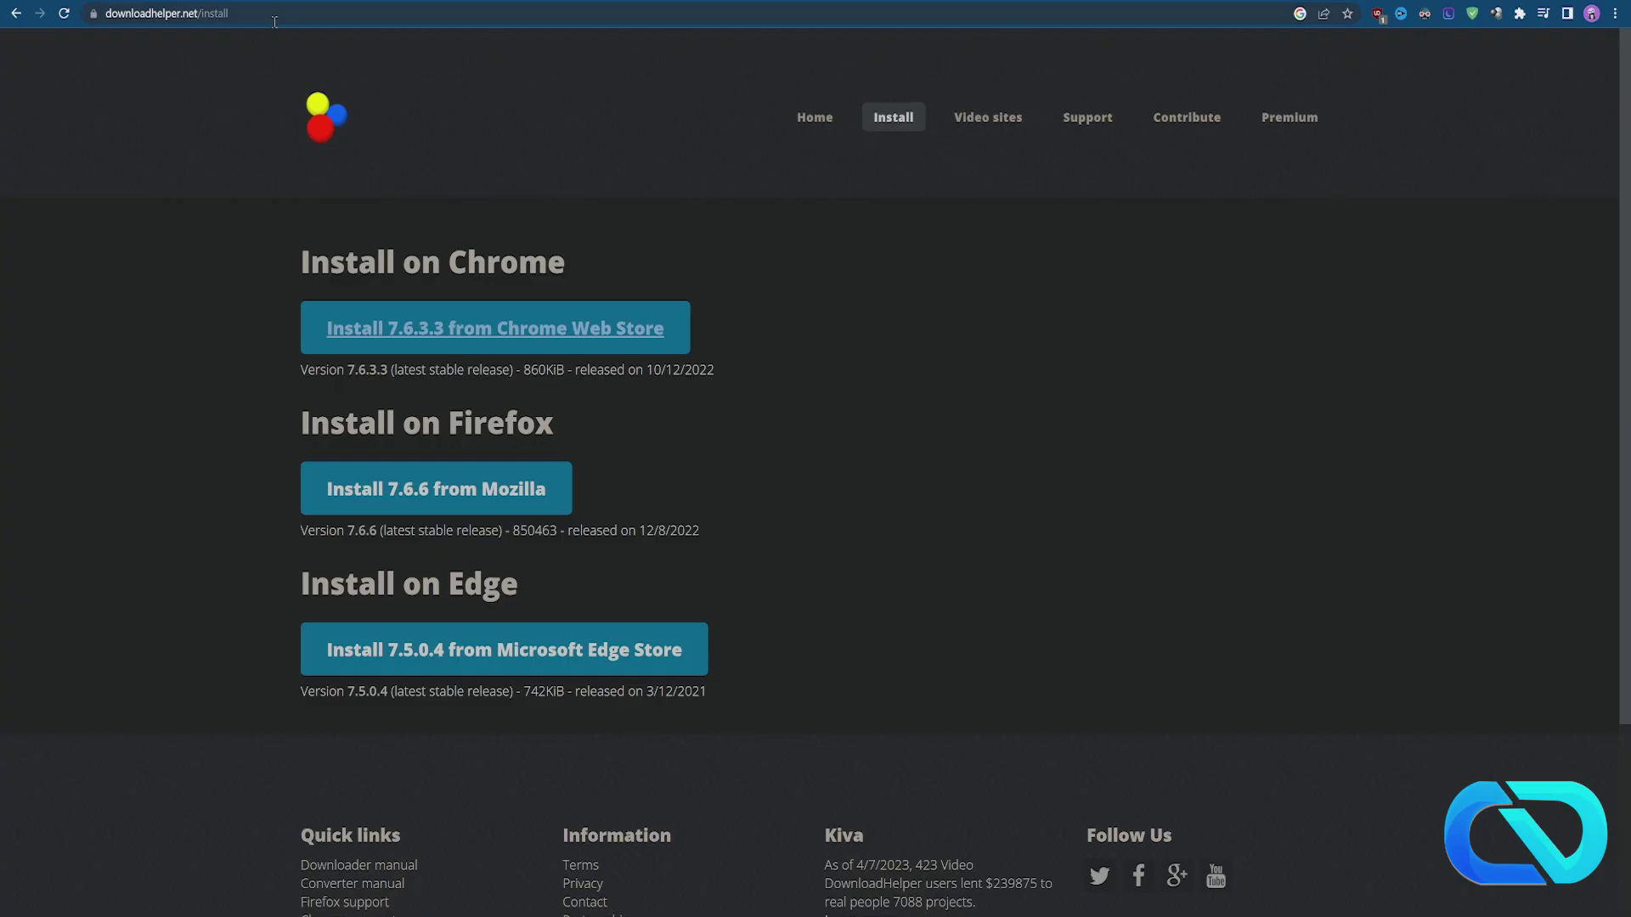
{"action": "left_click", "coordinate": [181, 15]}
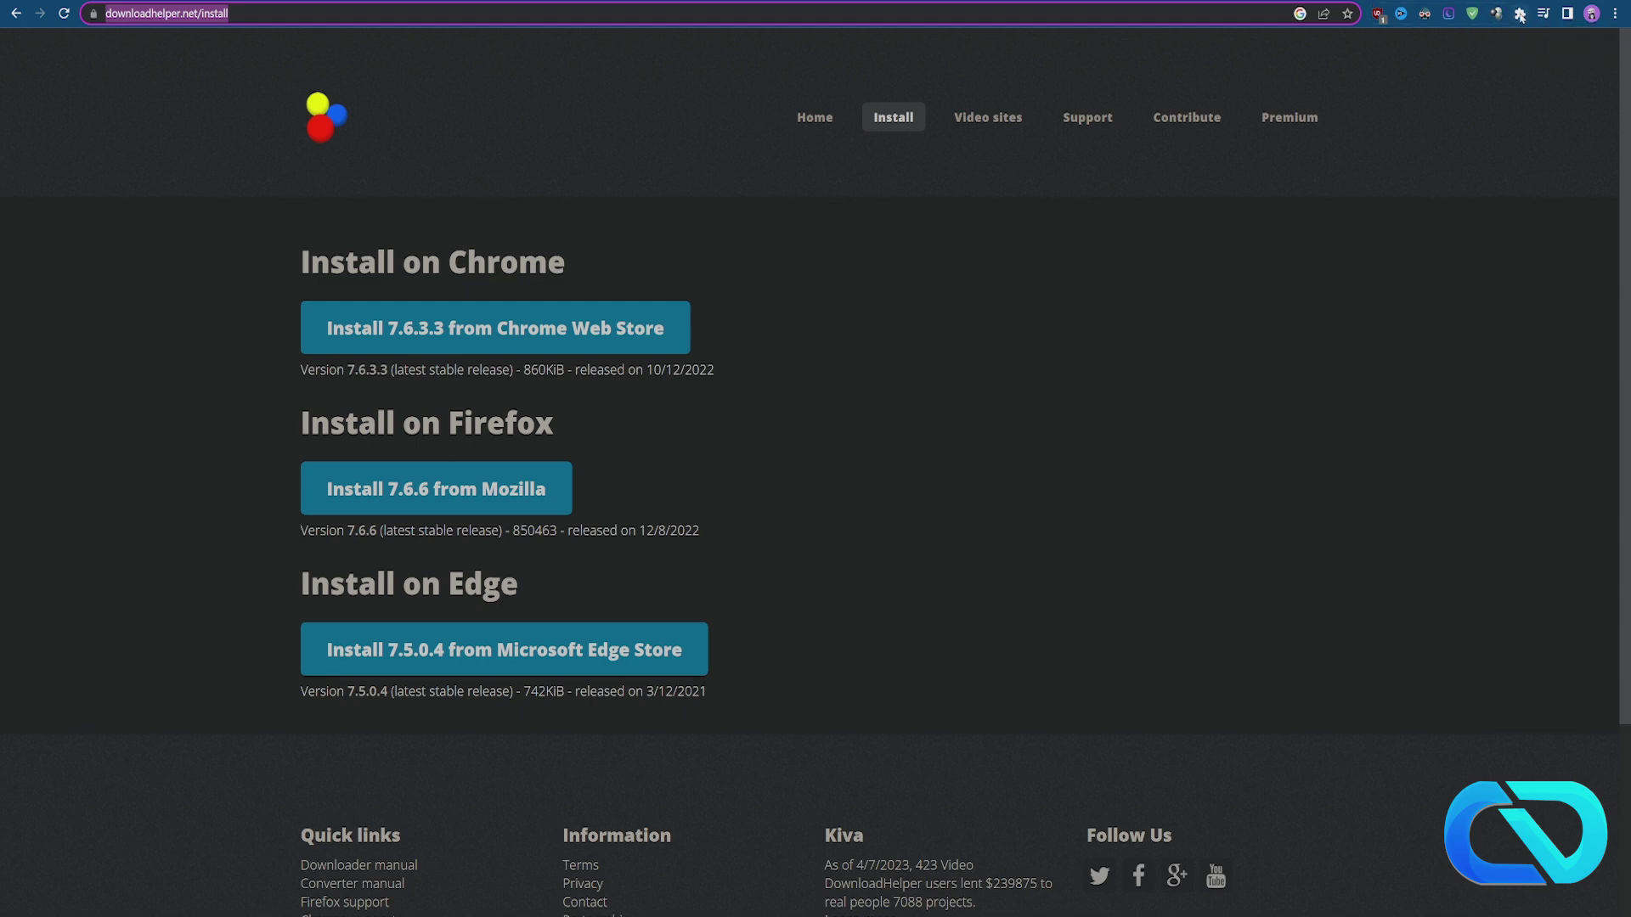
{"action": "left_click", "coordinate": [1521, 13]}
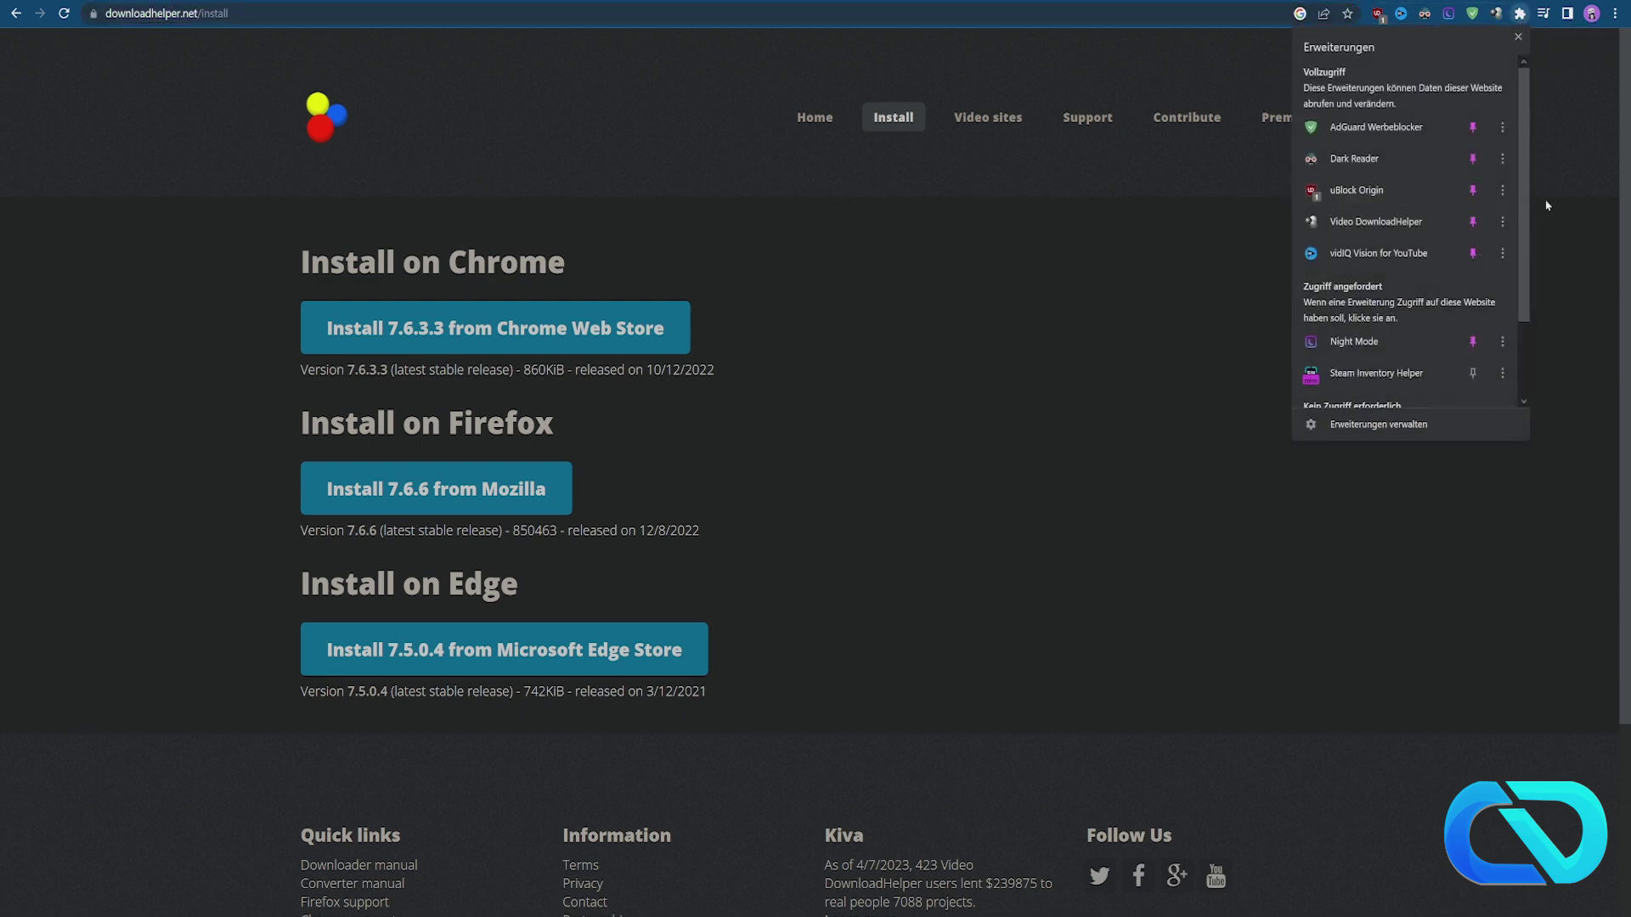
{"action": "left_click", "coordinate": [1547, 206]}
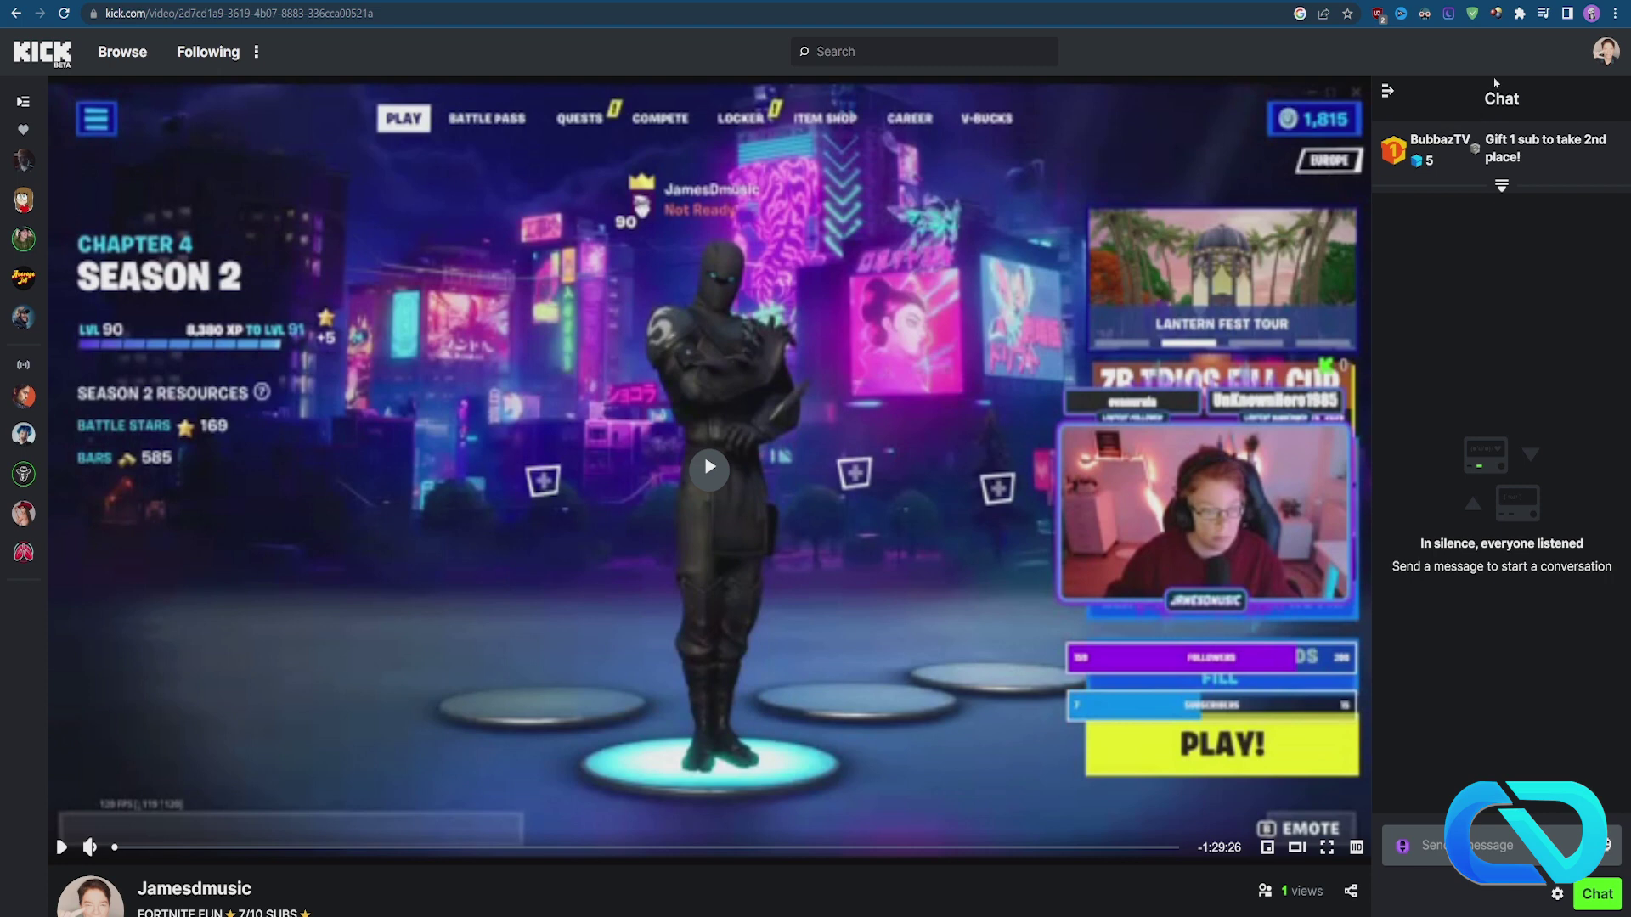
- Copy the 1080p HLS stream's URL (URL kopieren) from Video DownloadHelper's media list
{"action": "left_click", "coordinate": [1497, 14]}
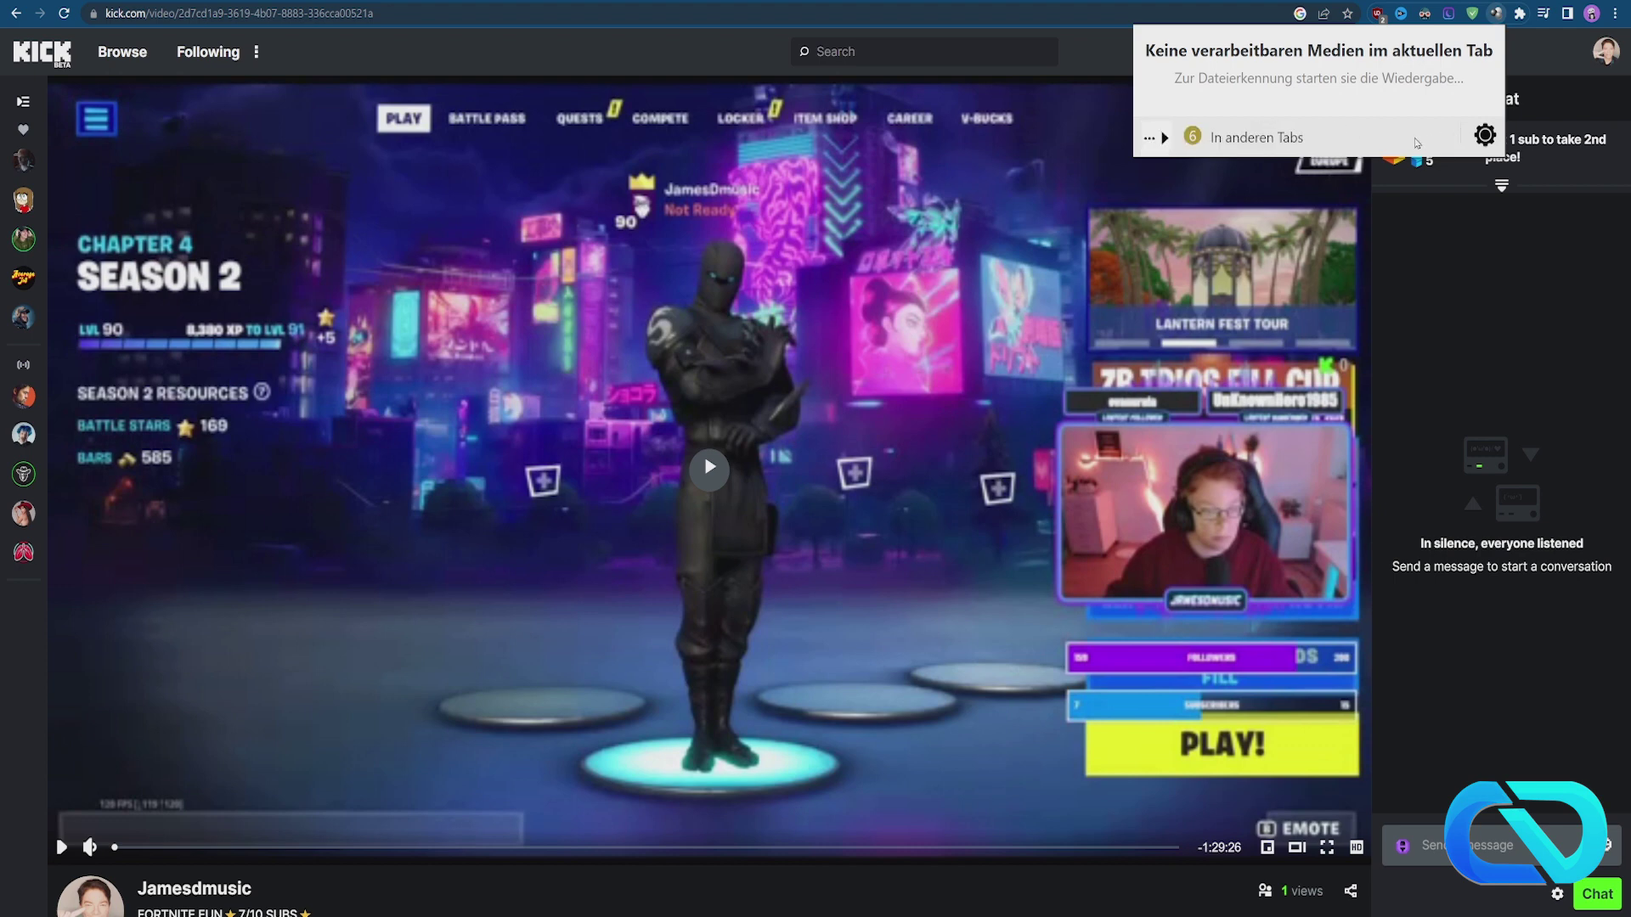
{"action": "left_click", "coordinate": [1300, 142]}
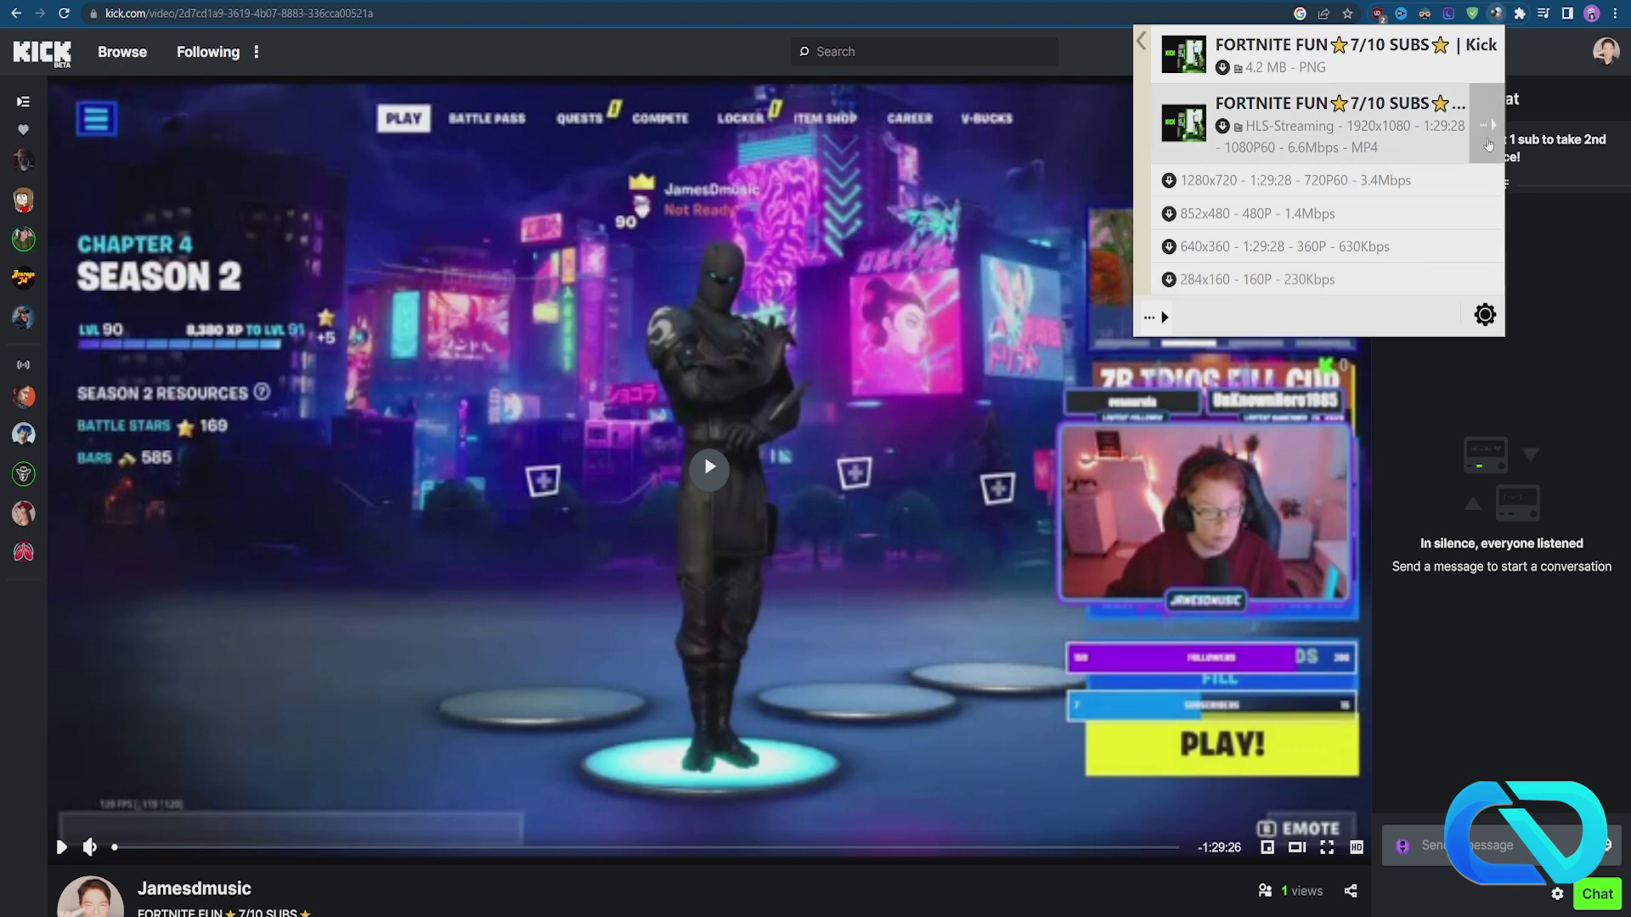
{"action": "mouse_move", "coordinate": [1486, 126]}
{"action": "left_click", "coordinate": [1487, 128]}
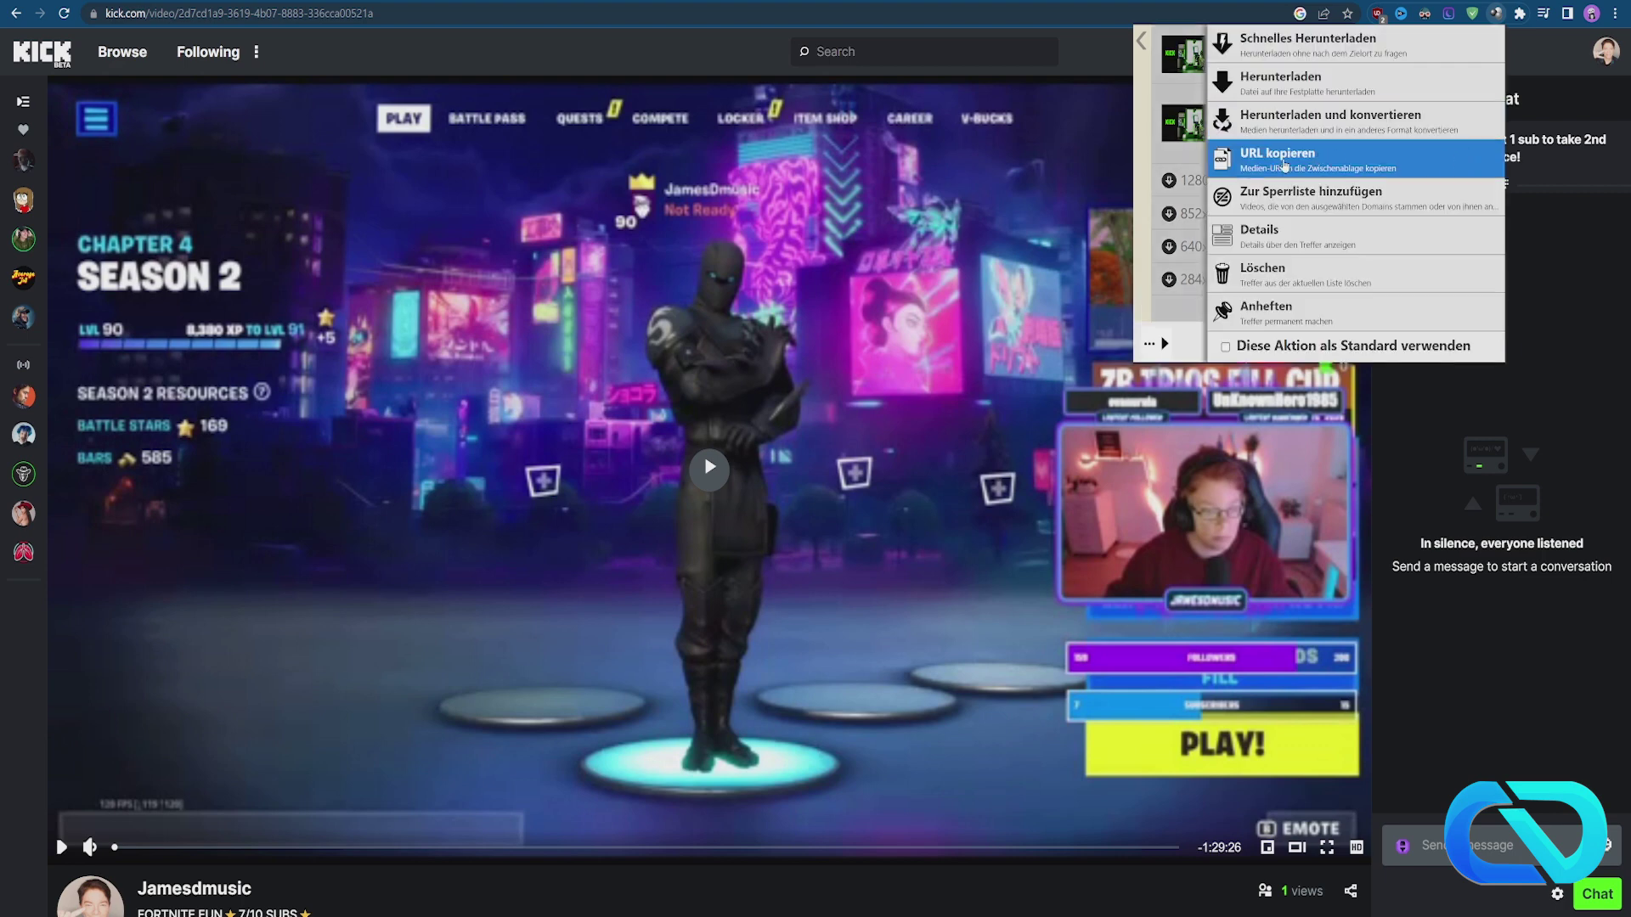
{"action": "left_click", "coordinate": [1285, 164]}
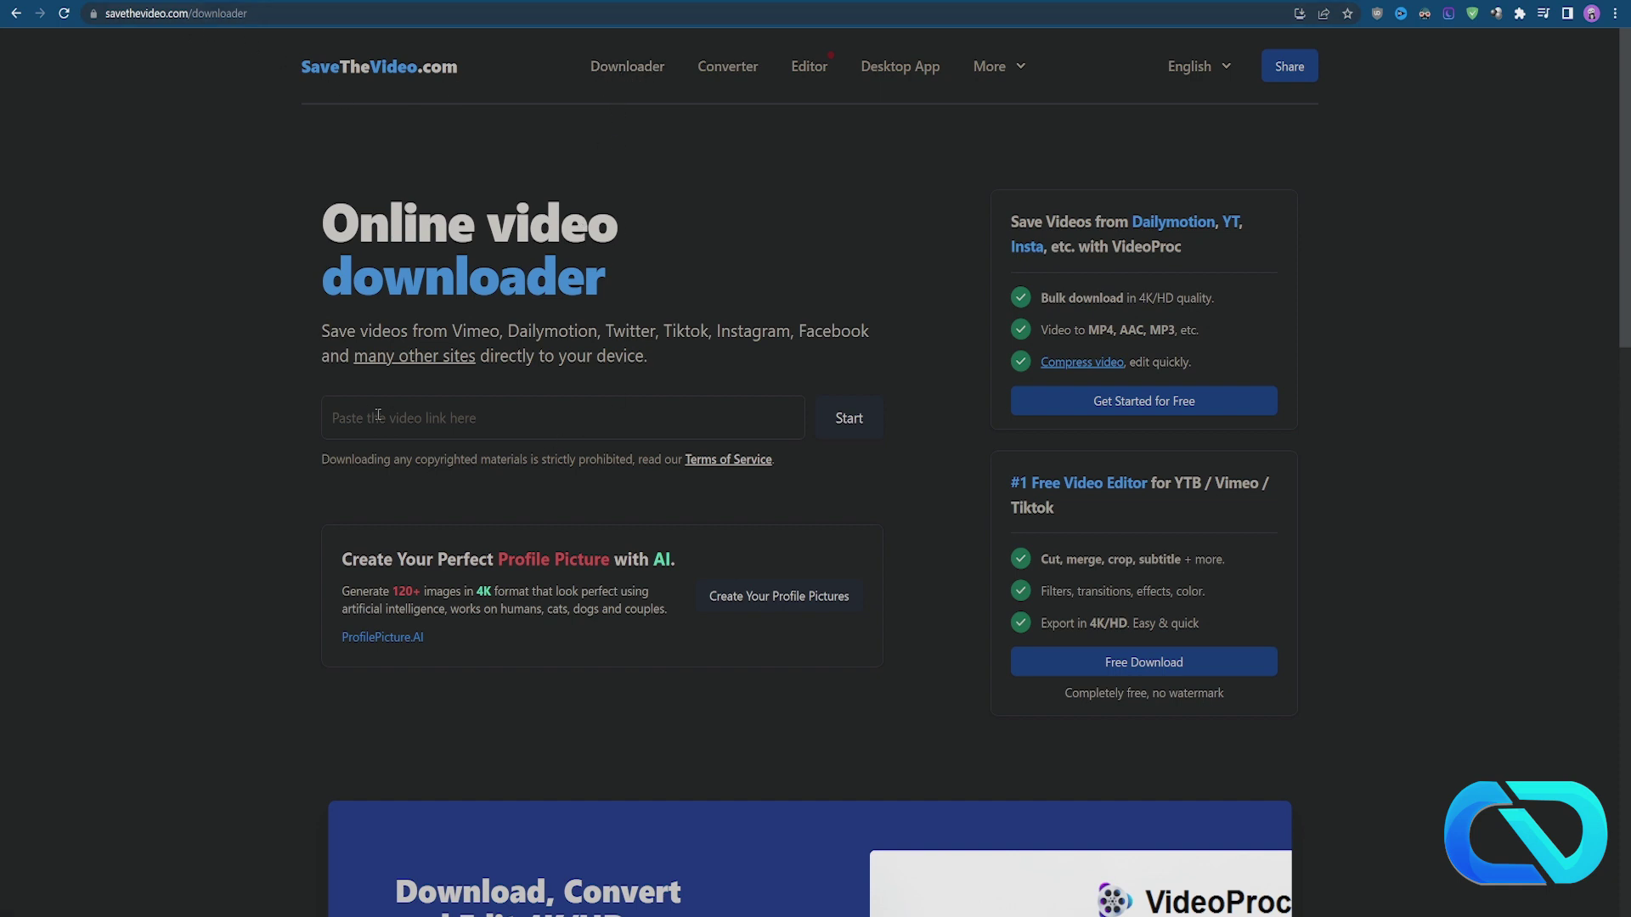
- Paste the Kick stream link into SaveTheVideo and download the resulting 3.86 GiB MP4
{"action": "left_click", "coordinate": [561, 435]}
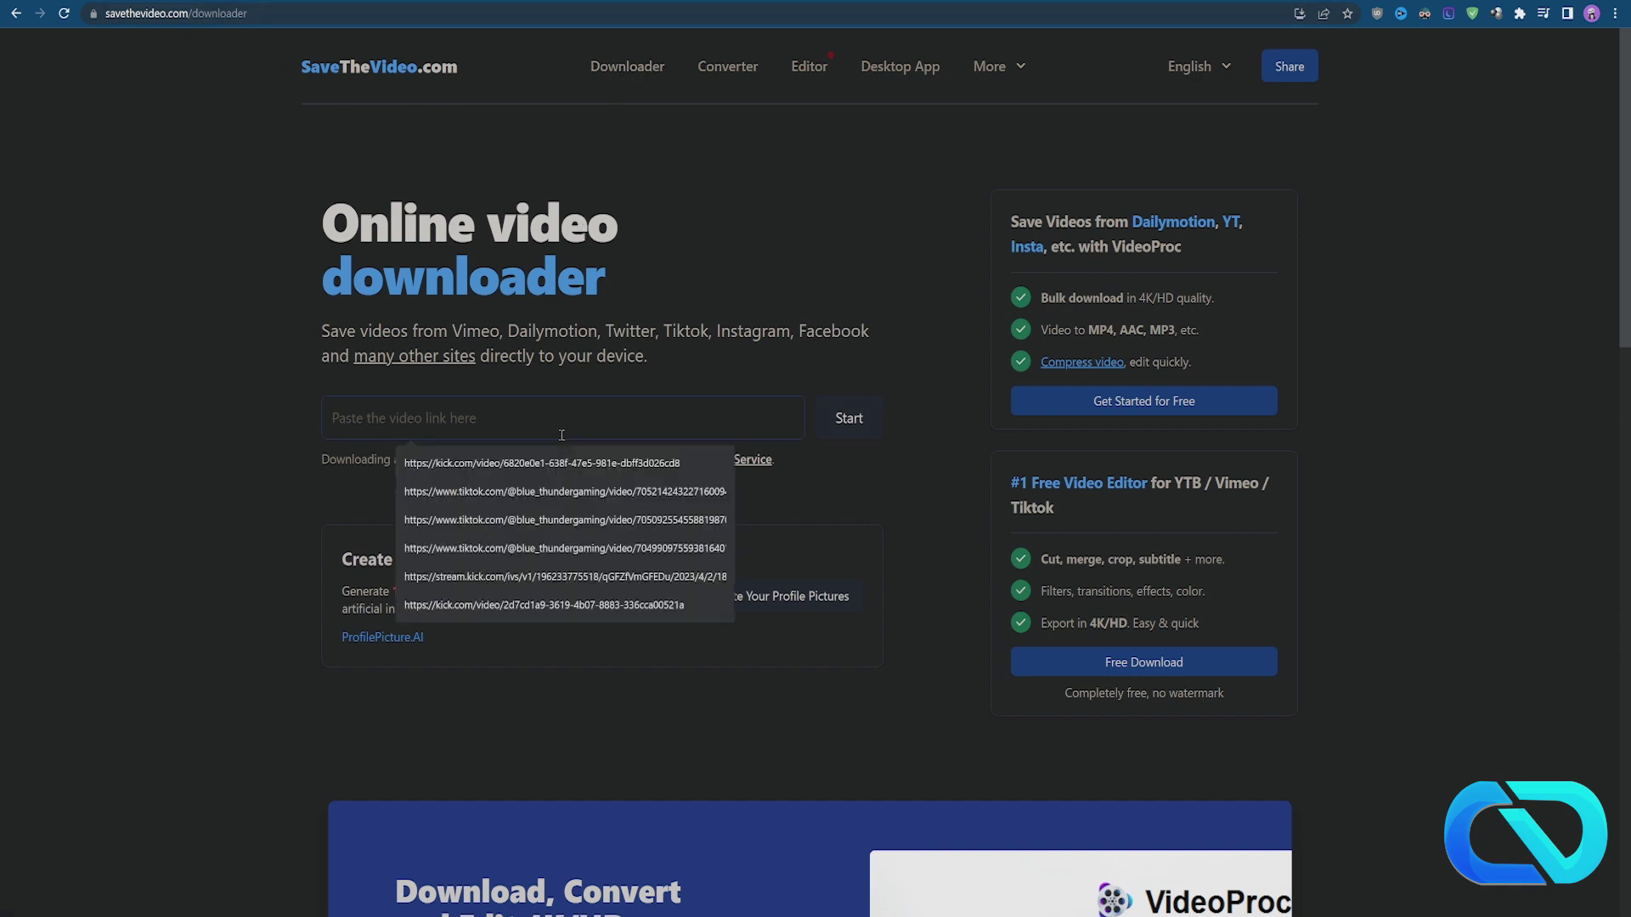
{"action": "left_click", "coordinate": [565, 577]}
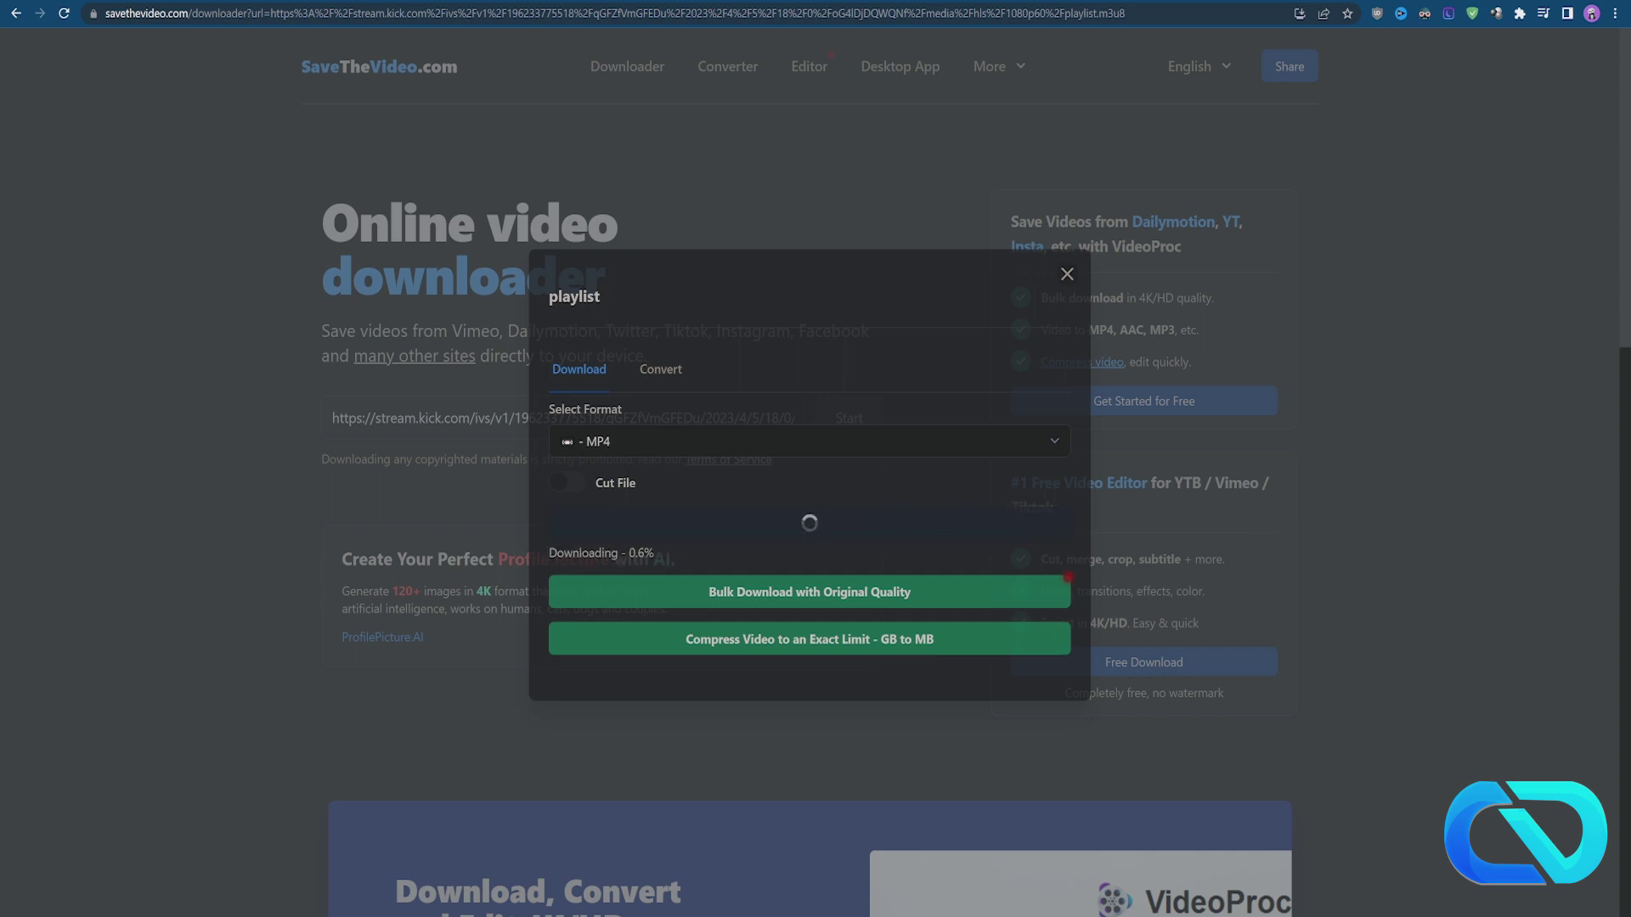
{"action": "left_click", "coordinate": [450, 2]}
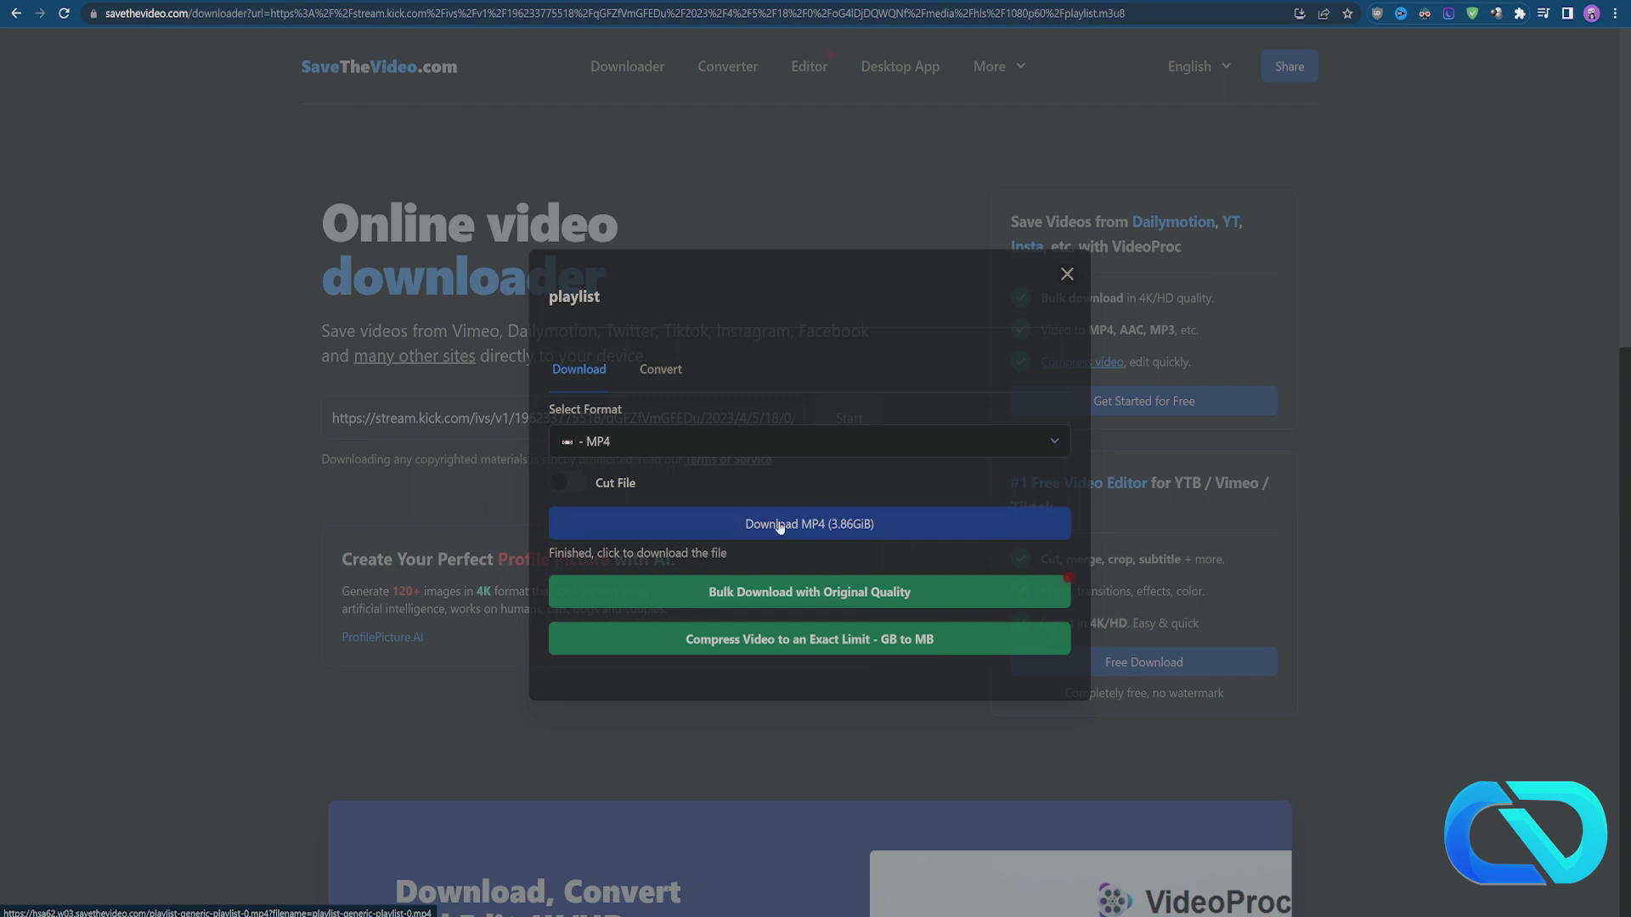
{"action": "left_click", "coordinate": [863, 527]}
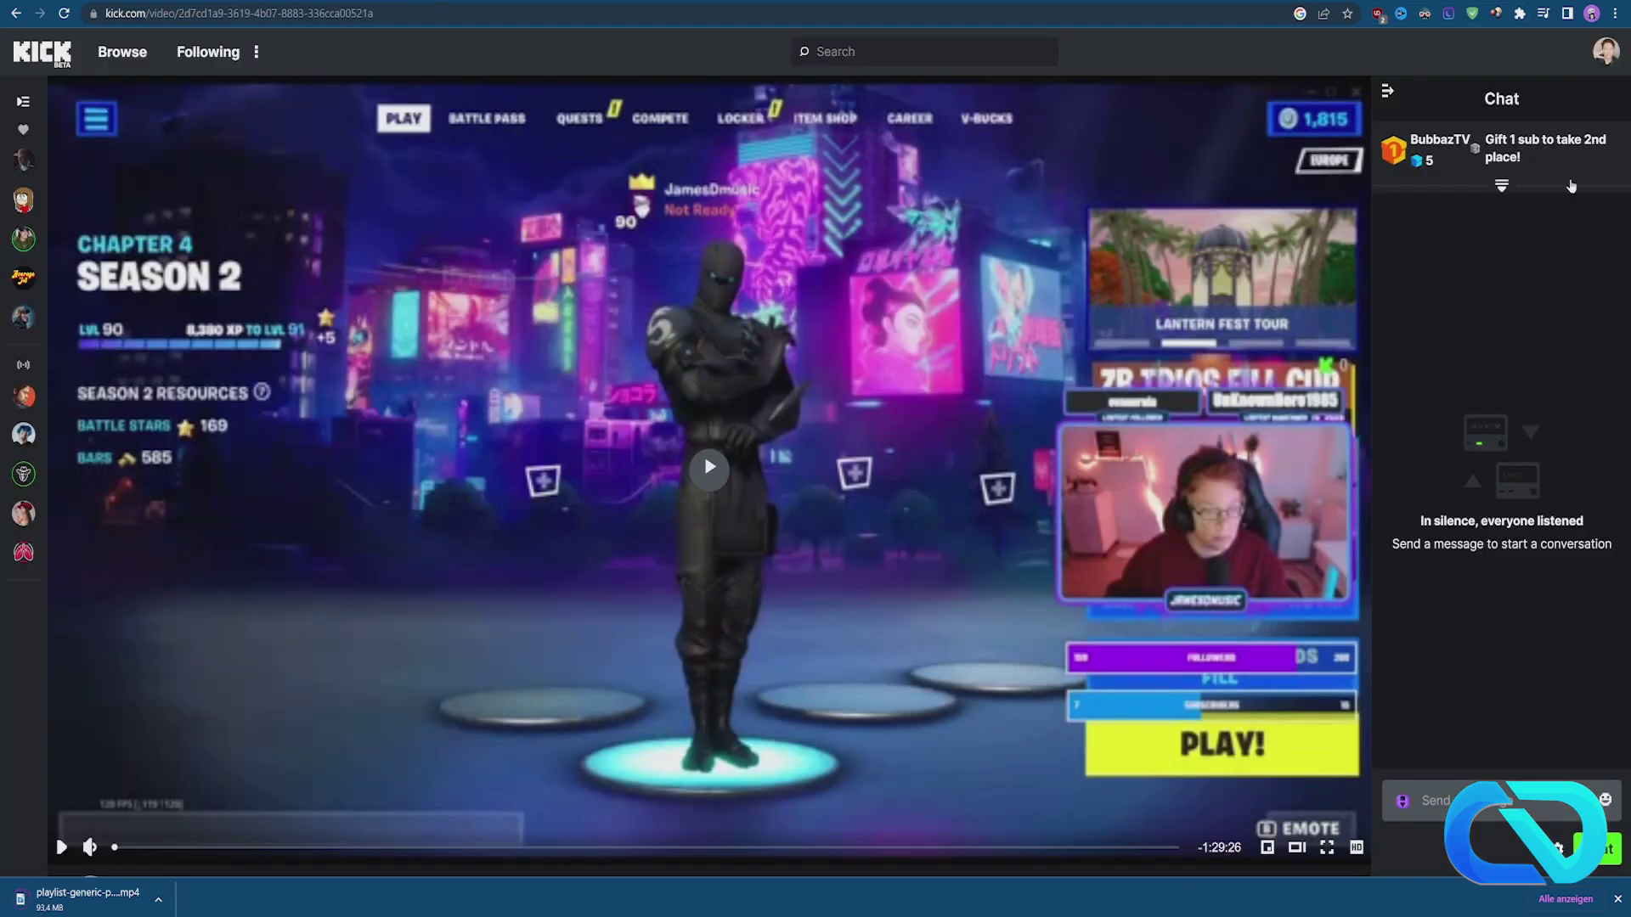
- Download the 1080p stream to disk via Video DownloadHelper's Herunterladen option
{"action": "left_click", "coordinate": [1496, 14]}
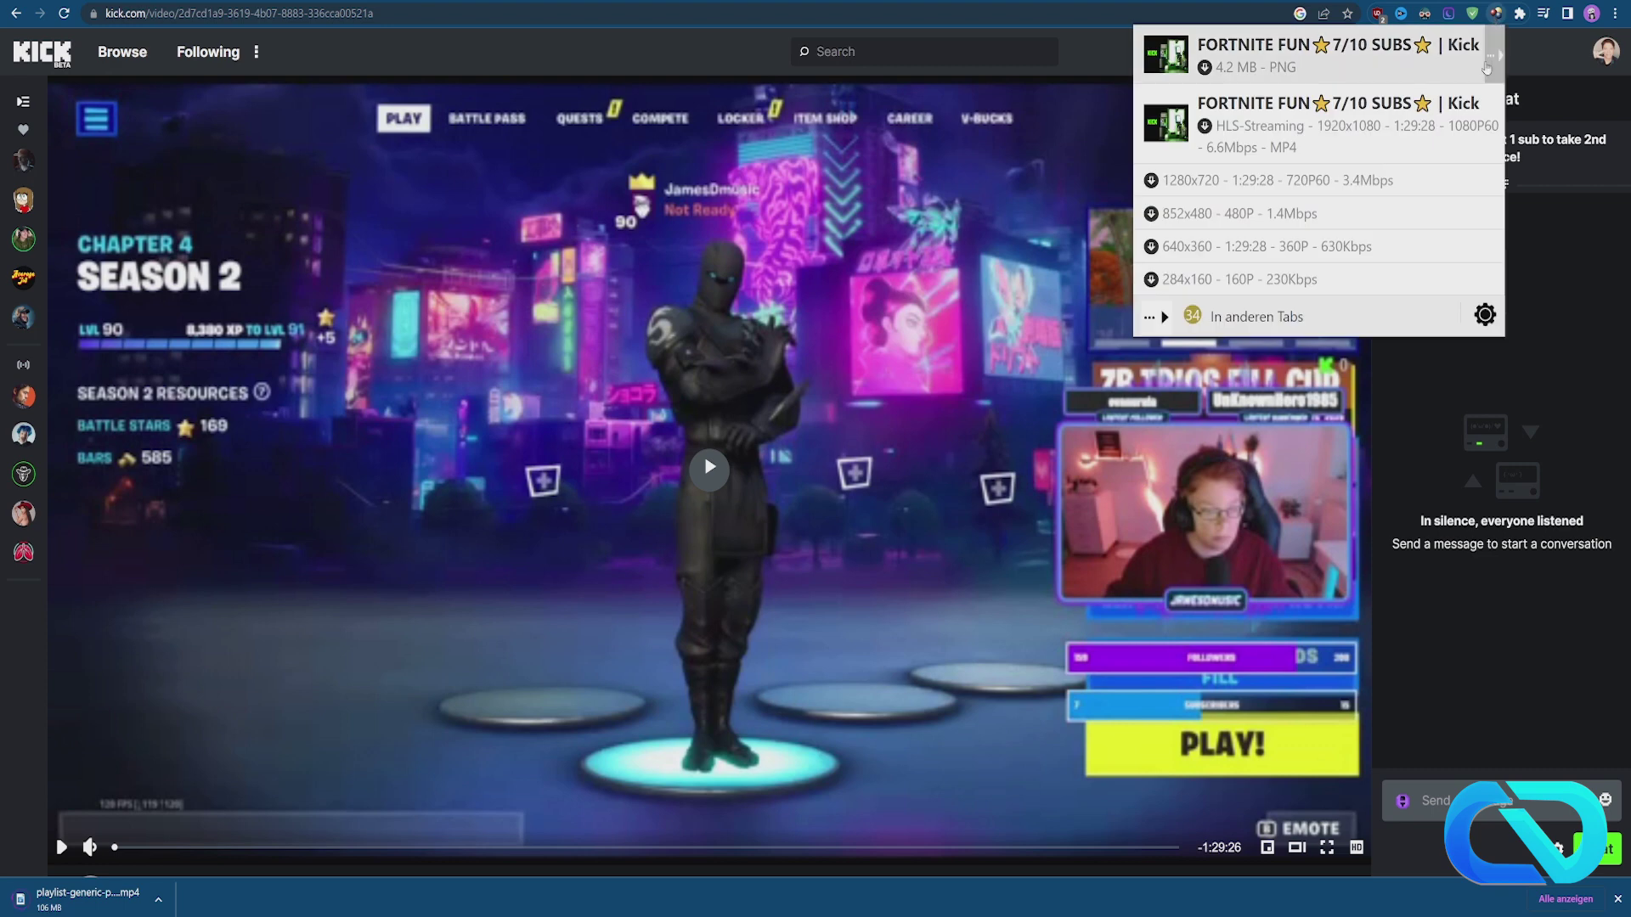
{"action": "mouse_move", "coordinate": [1325, 125]}
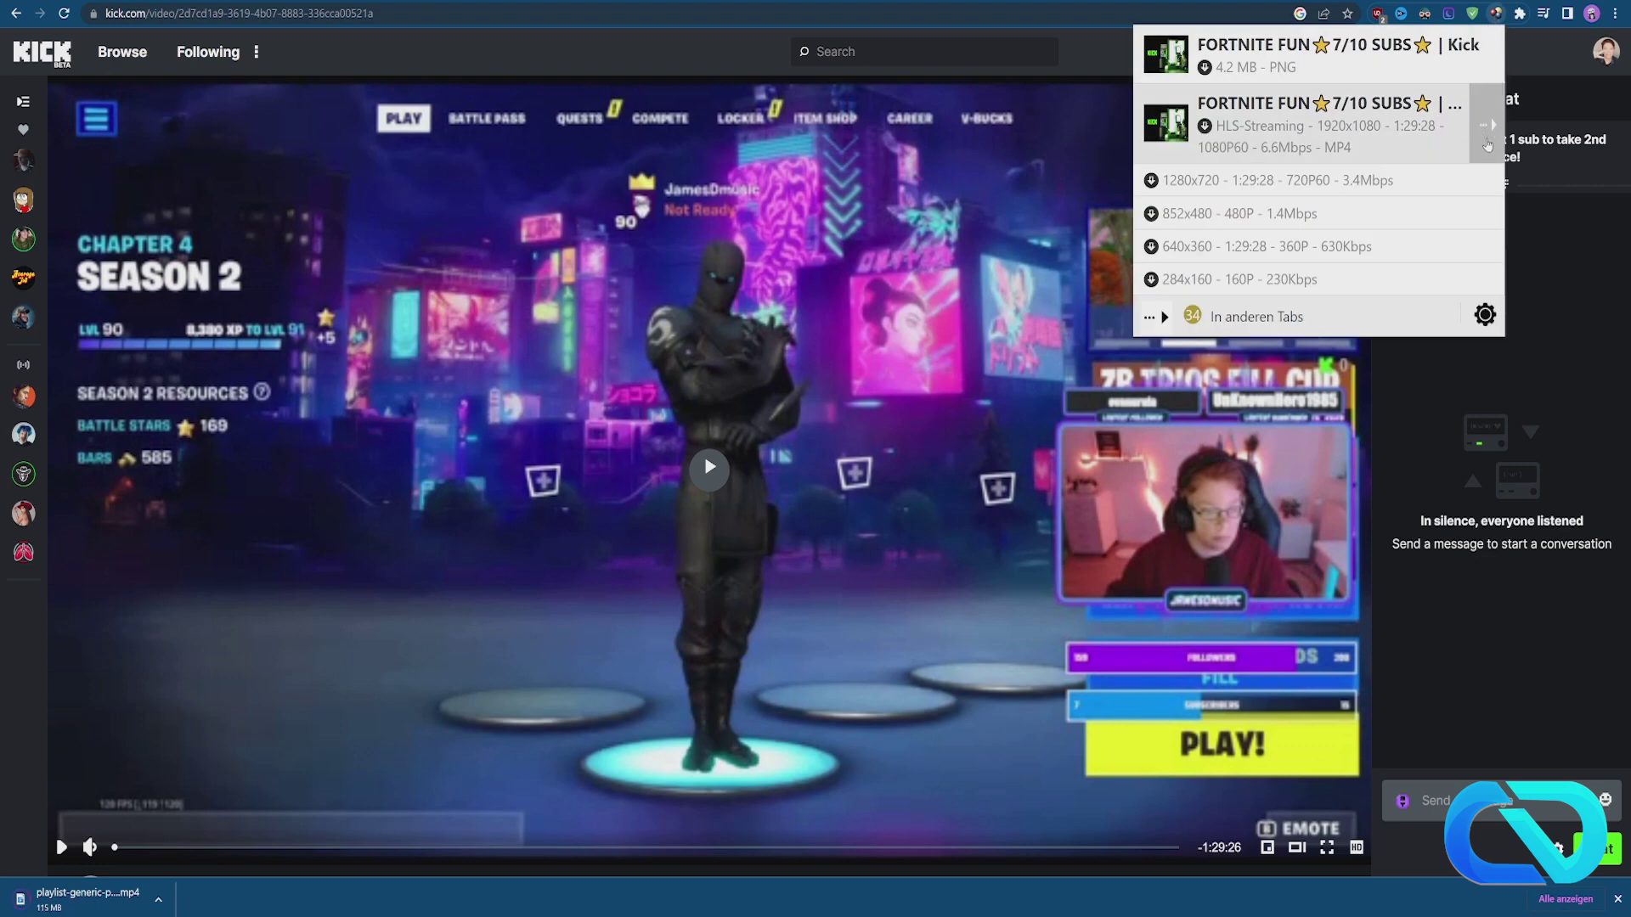
{"action": "left_click", "coordinate": [1487, 145]}
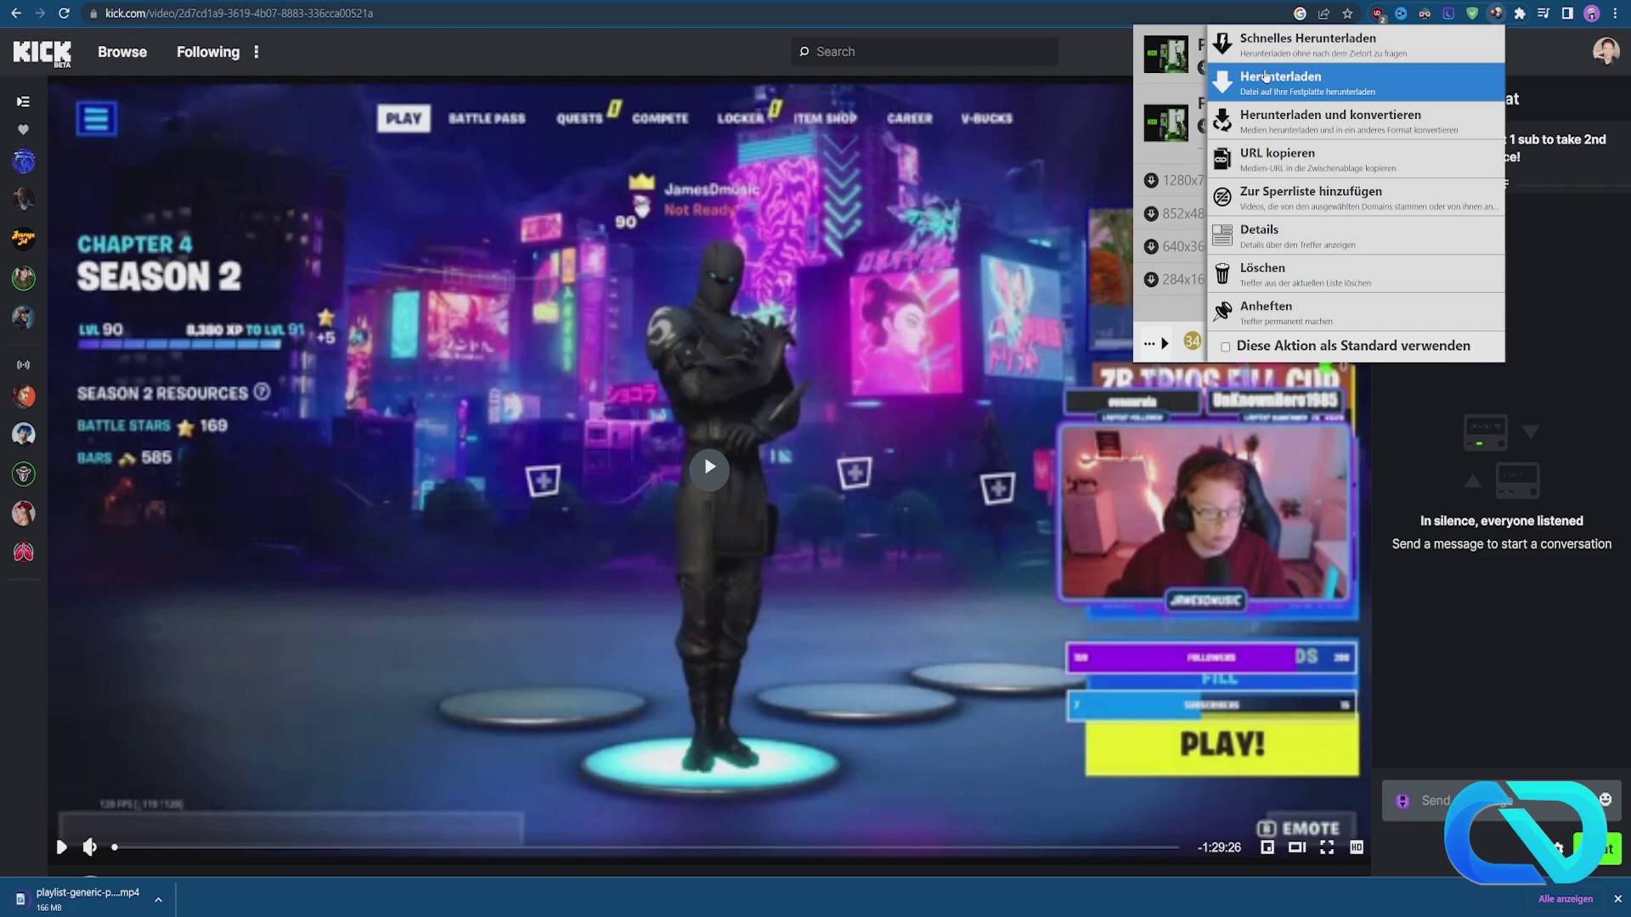
{"action": "left_click", "coordinate": [1266, 75]}
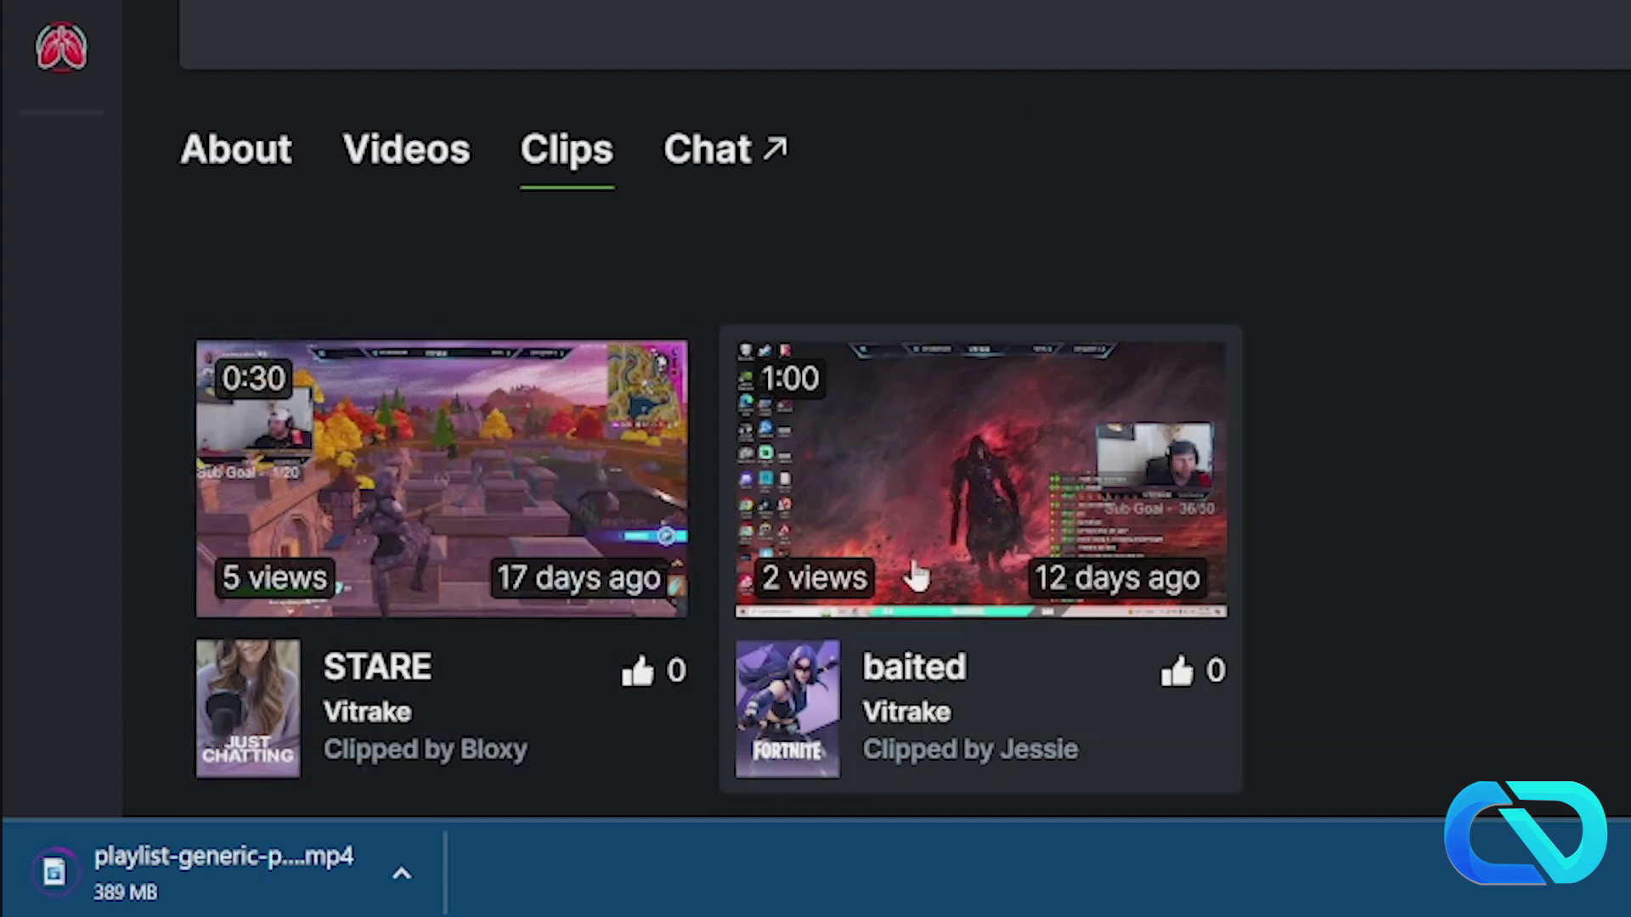
- Play the STARE clip, choose Video speichern unter…, and select the default file name
{"action": "left_click", "coordinate": [361, 467]}
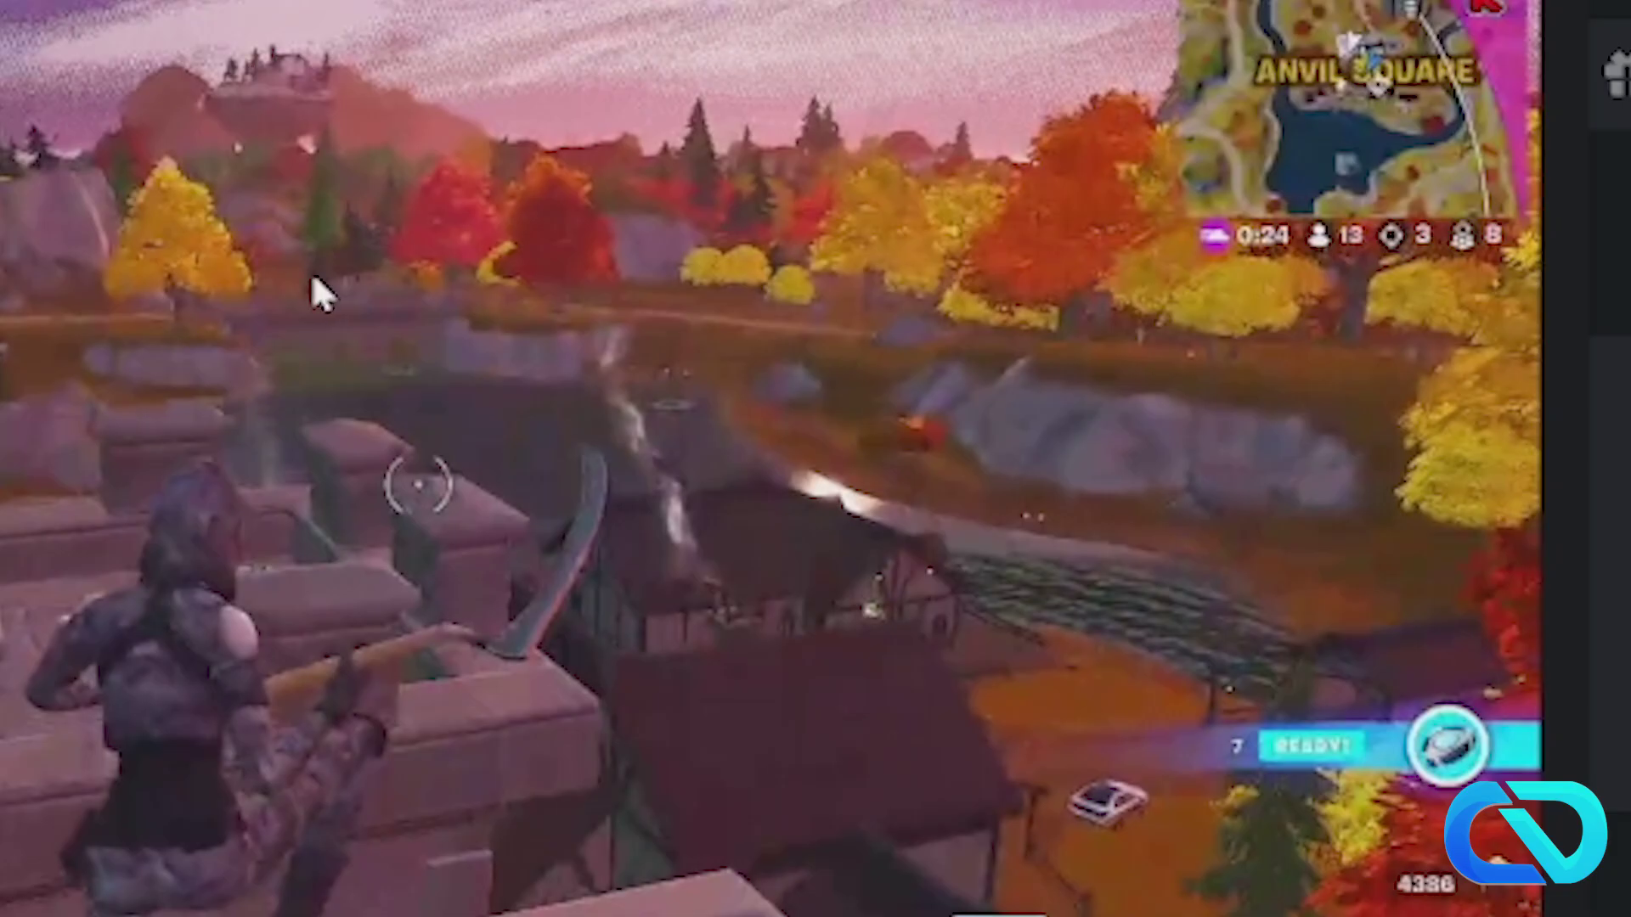
{"action": "right_click", "coordinate": [322, 293]}
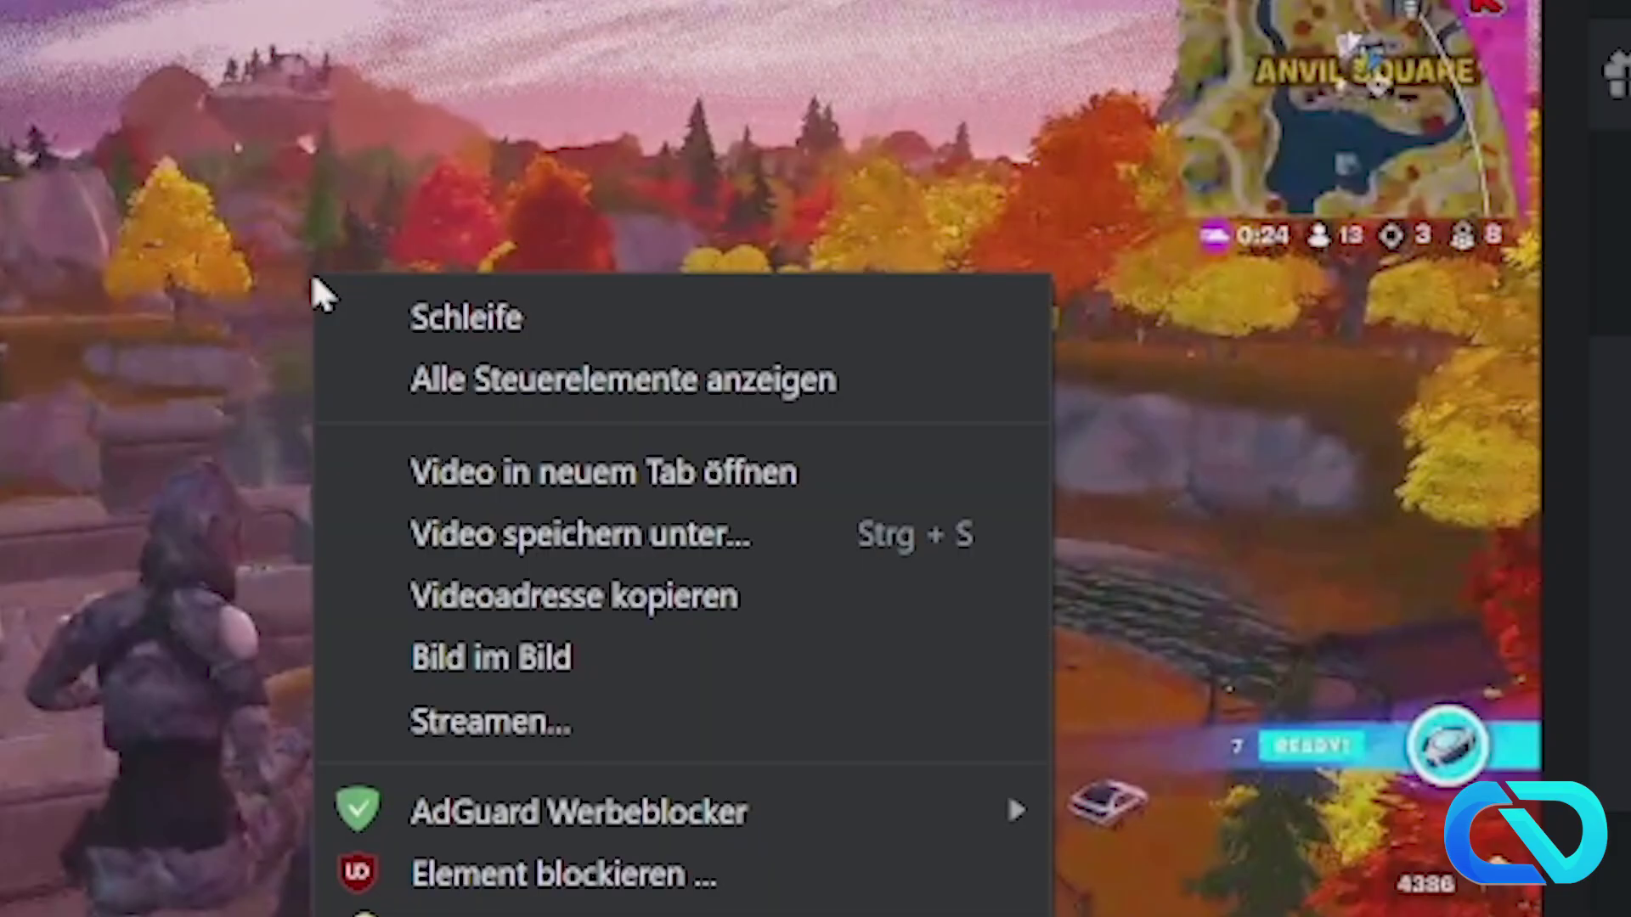
{"action": "left_click", "coordinate": [572, 497]}
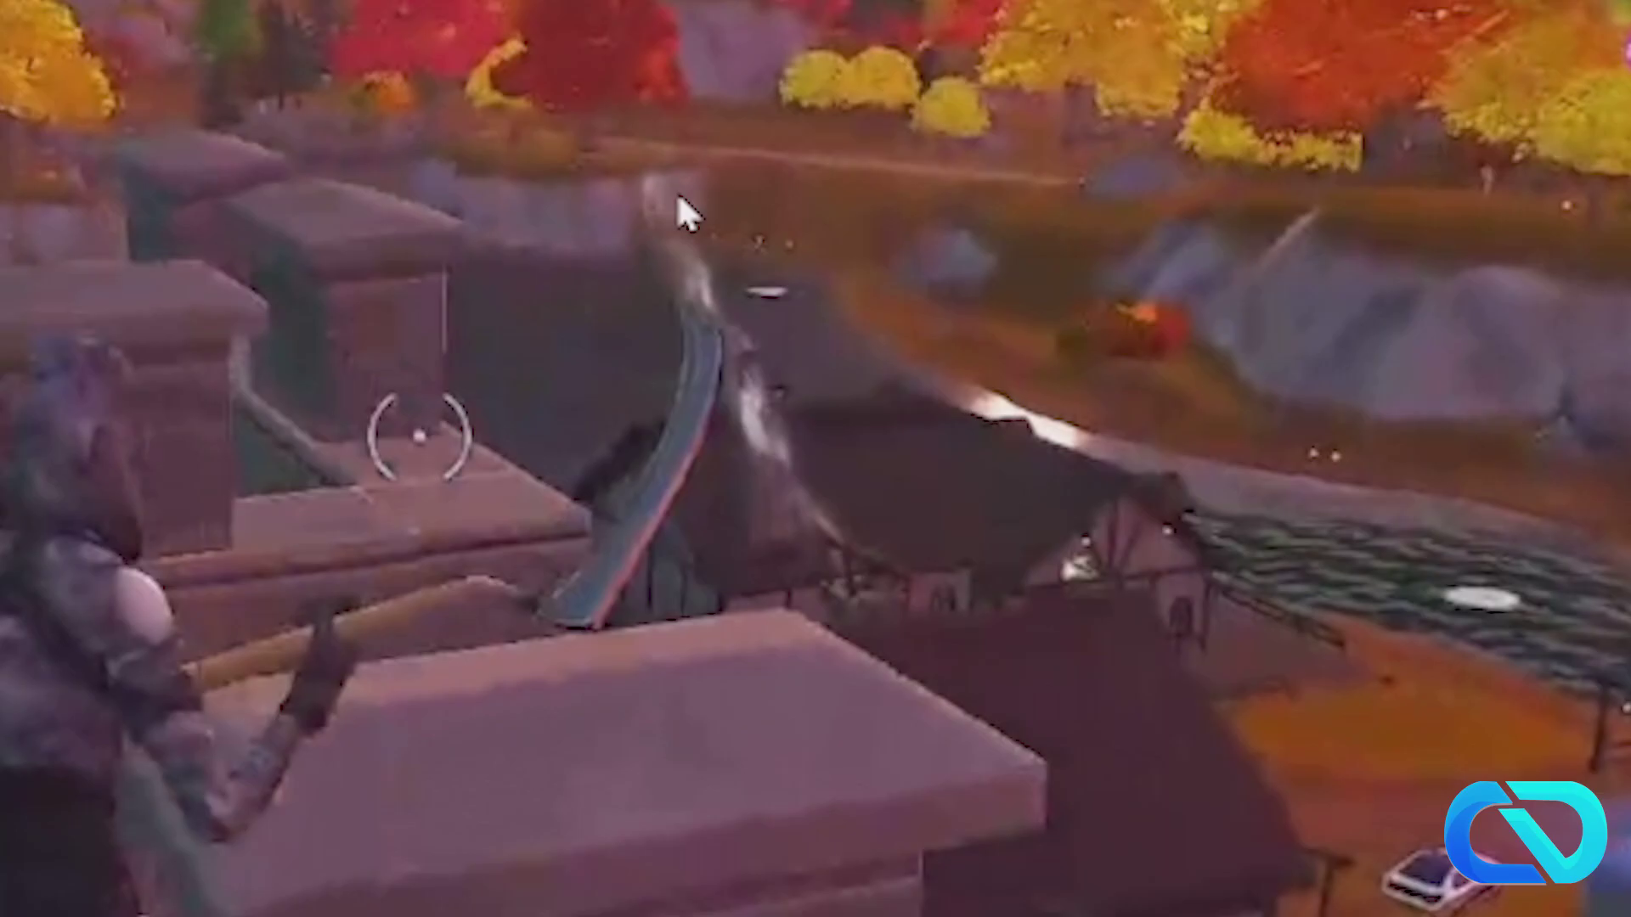
{"action": "right_click", "coordinate": [745, 255]}
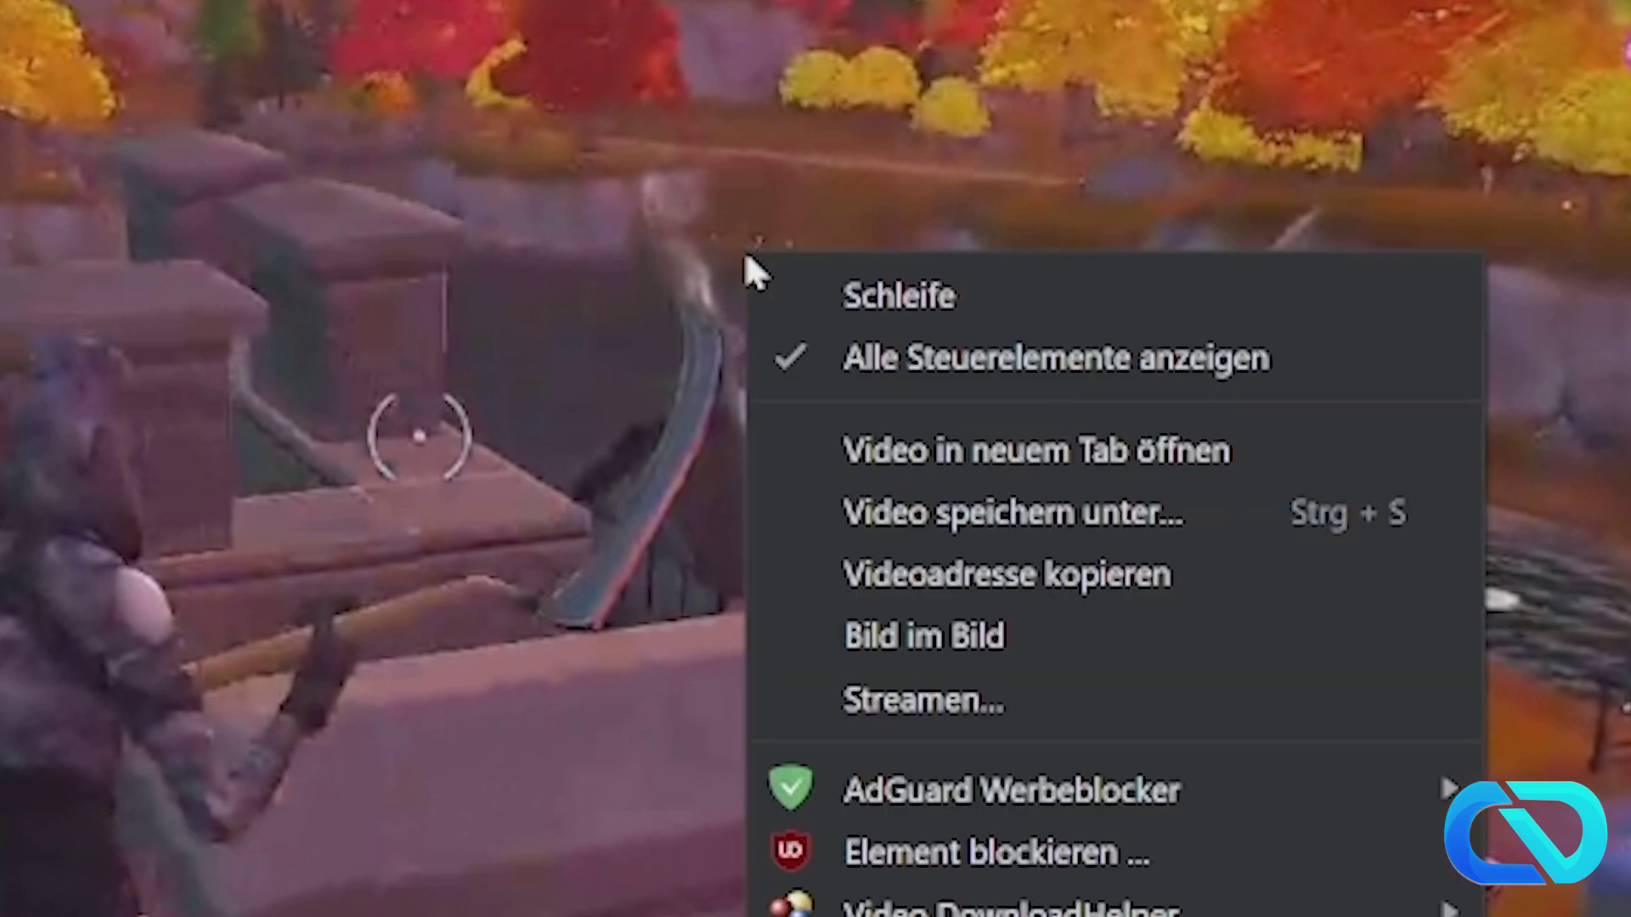
{"action": "left_click", "coordinate": [948, 512]}
{"action": "left_click", "coordinate": [1388, 123]}
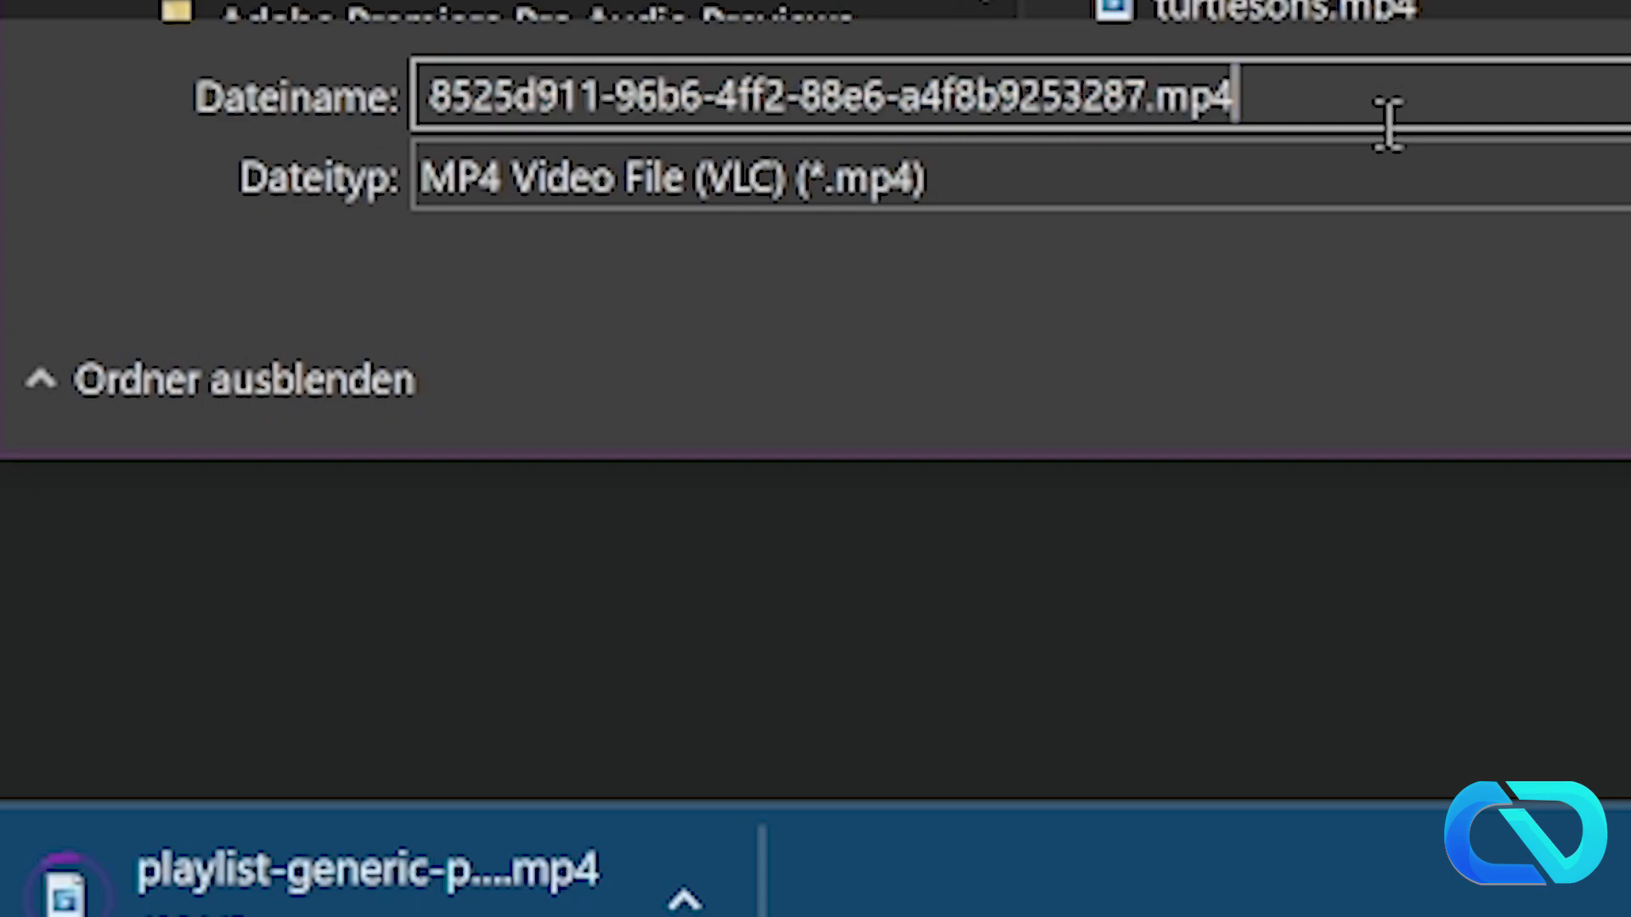
{"action": "left_click_drag", "start_coordinate": [1281, 94], "coordinate": [405, 106]}
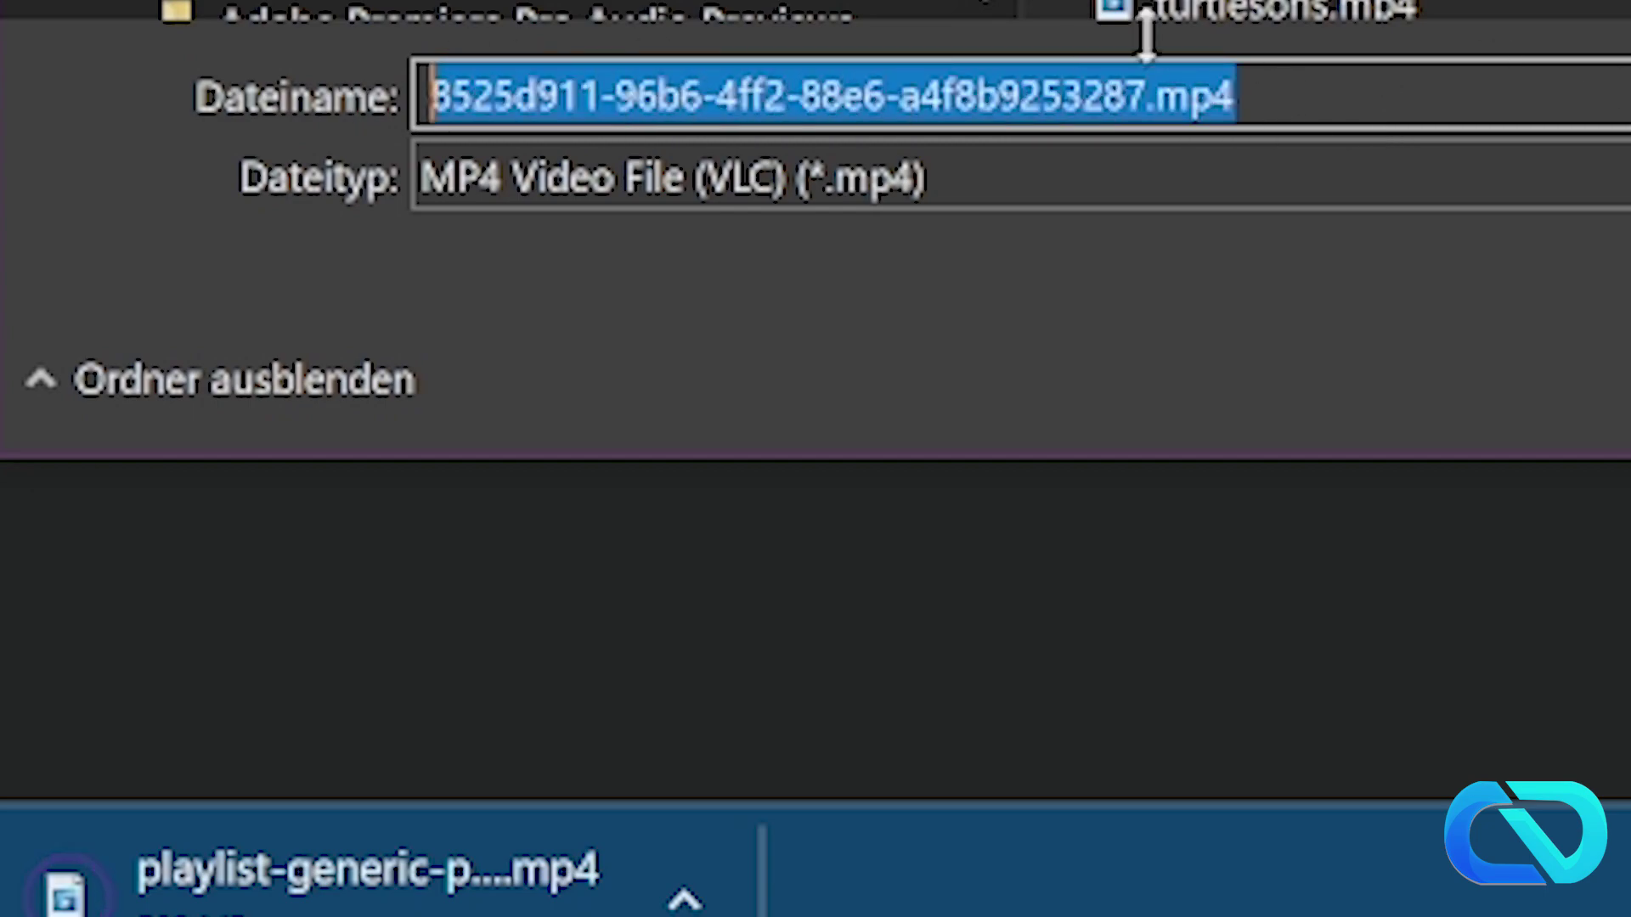